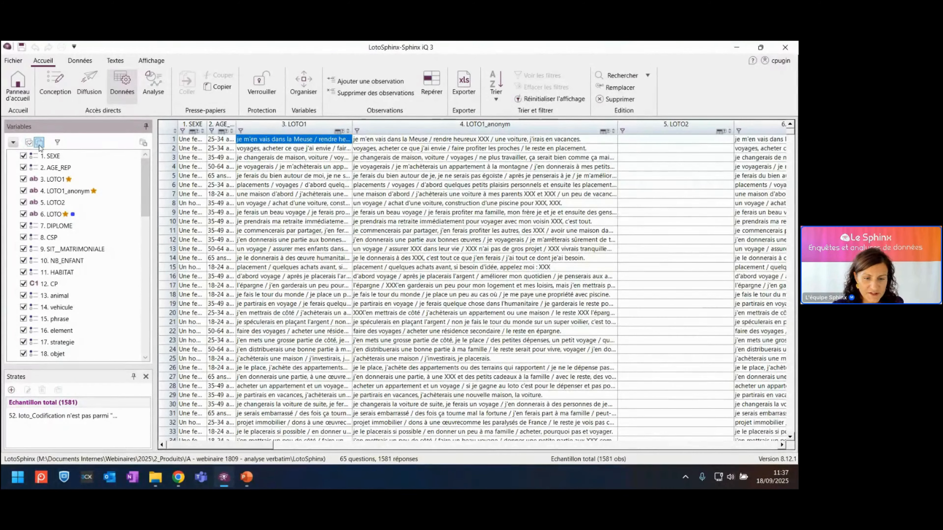
Step: Display only the LOTO1 variable in the data table and widen its column to read the answers
{"action": "left_click", "coordinate": [39, 143]}
{"action": "left_click", "coordinate": [23, 179]}
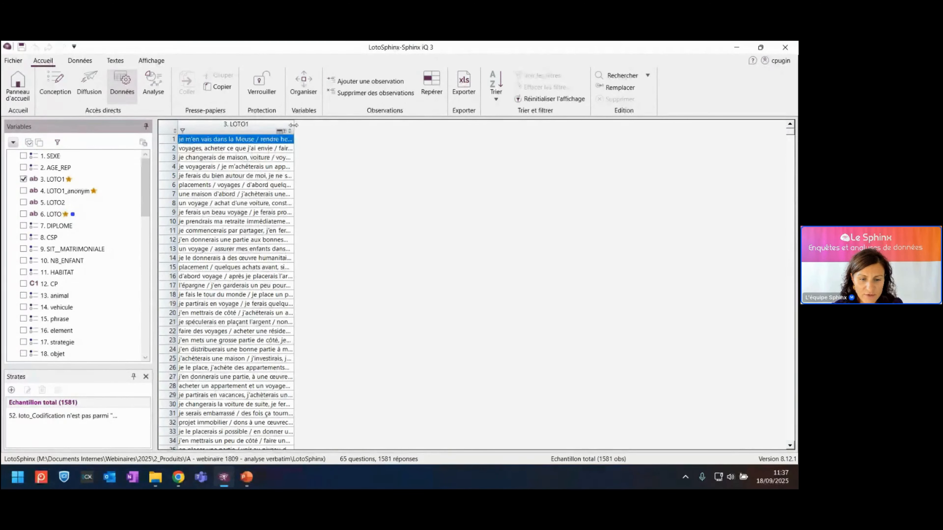
{"action": "left_click_drag", "start_coordinate": [293, 125], "coordinate": [421, 128]}
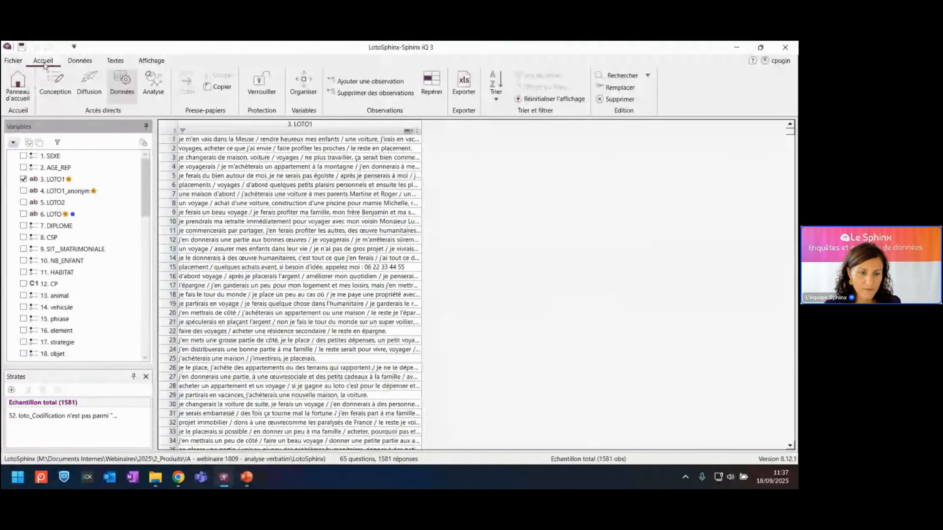
Step: Prepare the anonymisation of LOTO1 with the replacement text XXX, and close the dialog without running it
{"action": "left_click", "coordinate": [115, 63]}
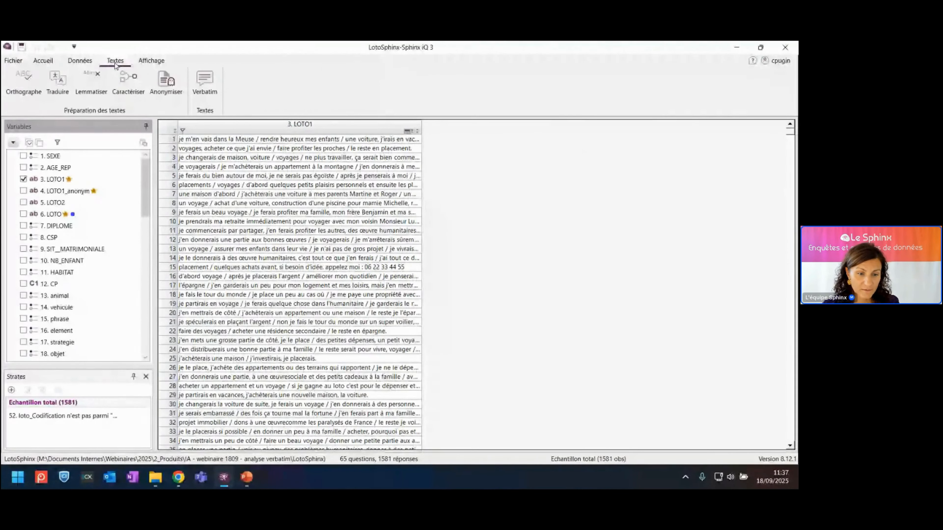
{"action": "left_click", "coordinate": [166, 89]}
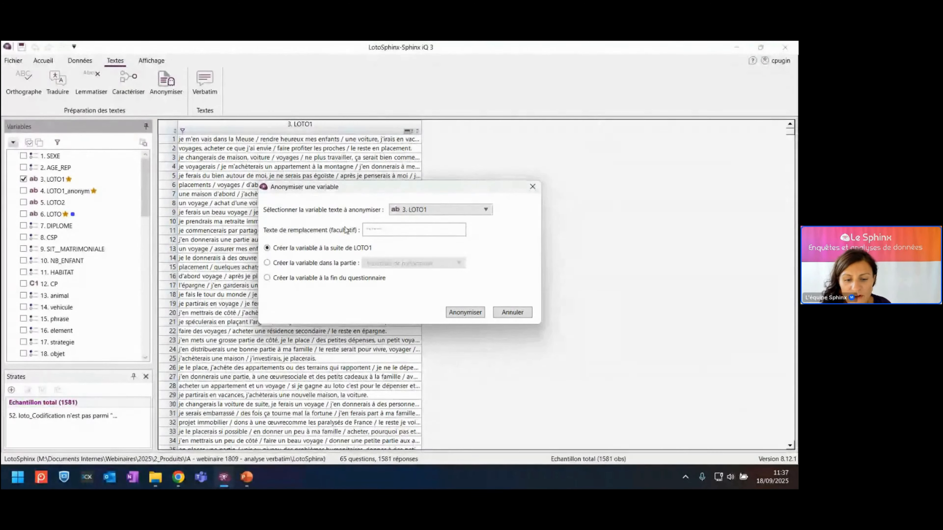
{"action": "left_click", "coordinate": [374, 230]}
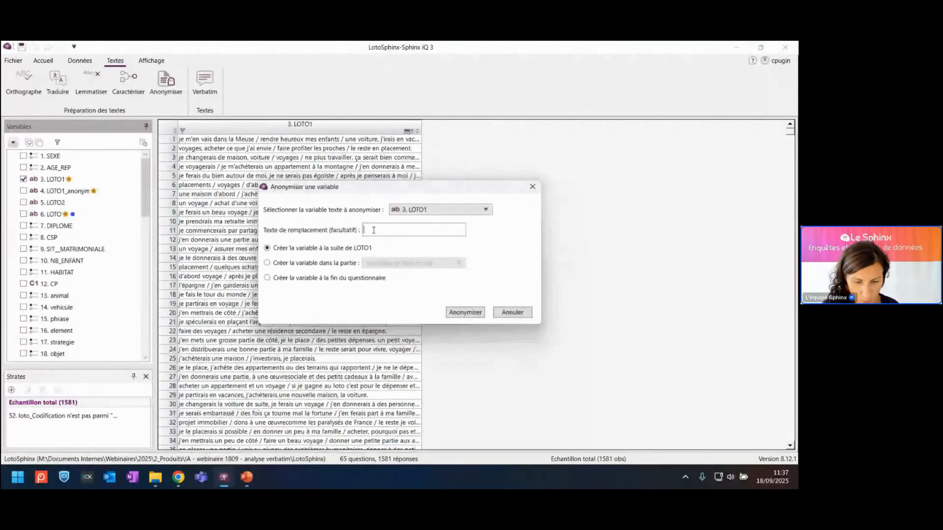
{"action": "type", "text": "XXX"}
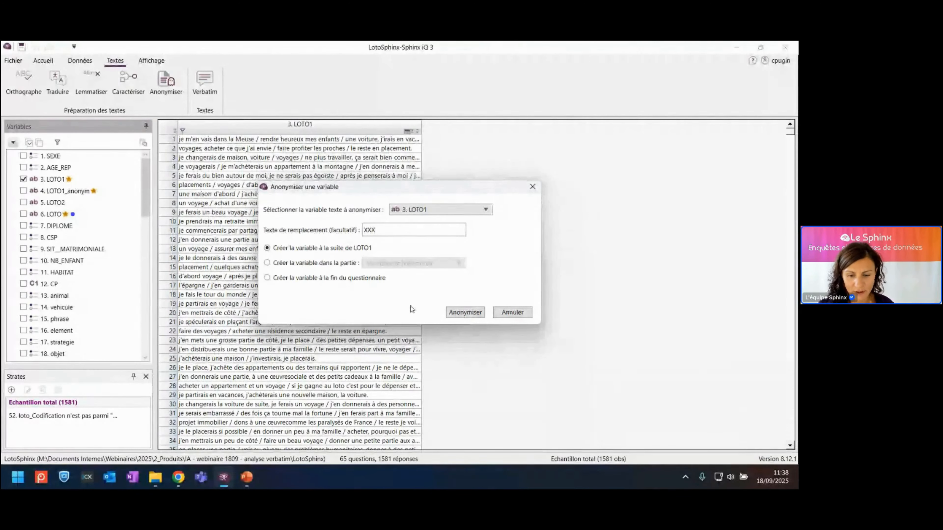
{"action": "left_click", "coordinate": [532, 187]}
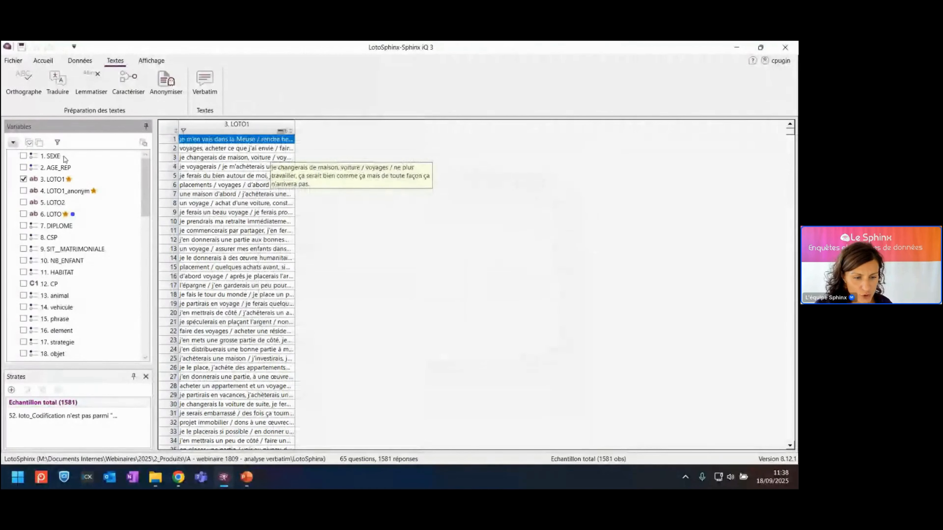
Step: Display LOTO1_anonym beside LOTO1, widen its column to compare the texts, and select that column
{"action": "left_click", "coordinate": [23, 191]}
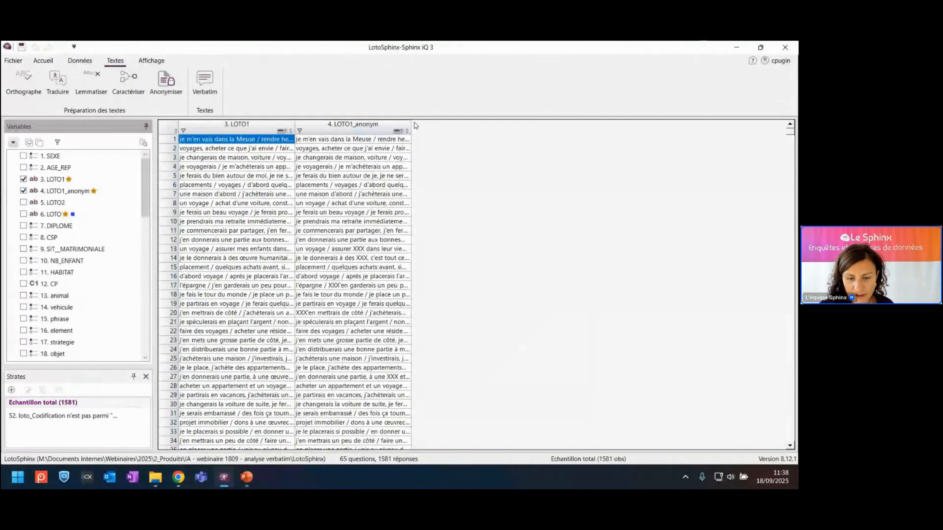
{"action": "left_click", "coordinate": [371, 125]}
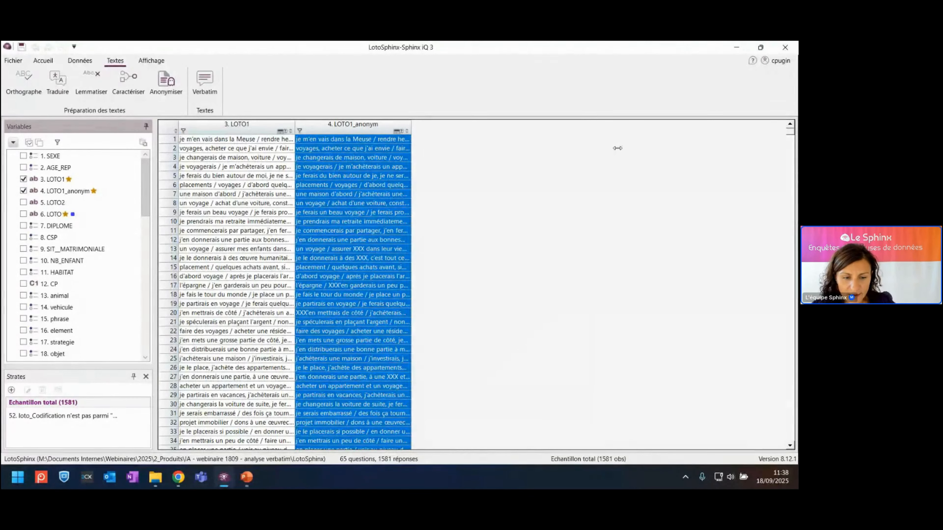
{"action": "left_click_drag", "start_coordinate": [618, 148], "coordinate": [621, 148]}
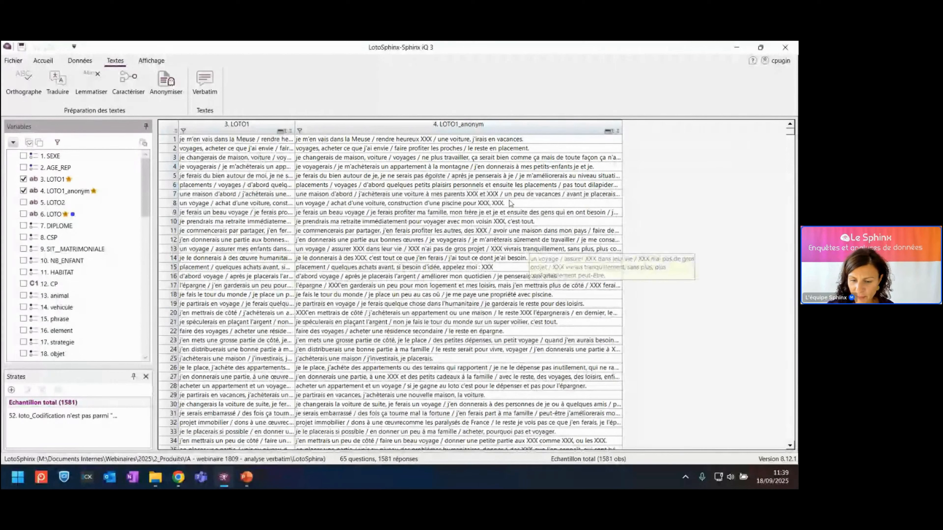
{"action": "left_click", "coordinate": [316, 122]}
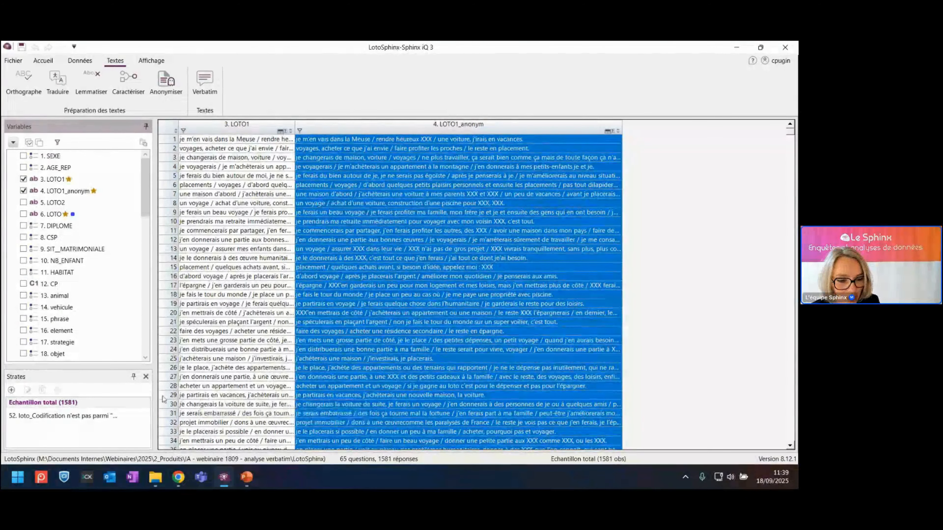
Step: Switch to the Webinaire_loto_IA_verbatims report in Chrome and open its Nuage page
{"action": "left_click", "coordinate": [223, 479]}
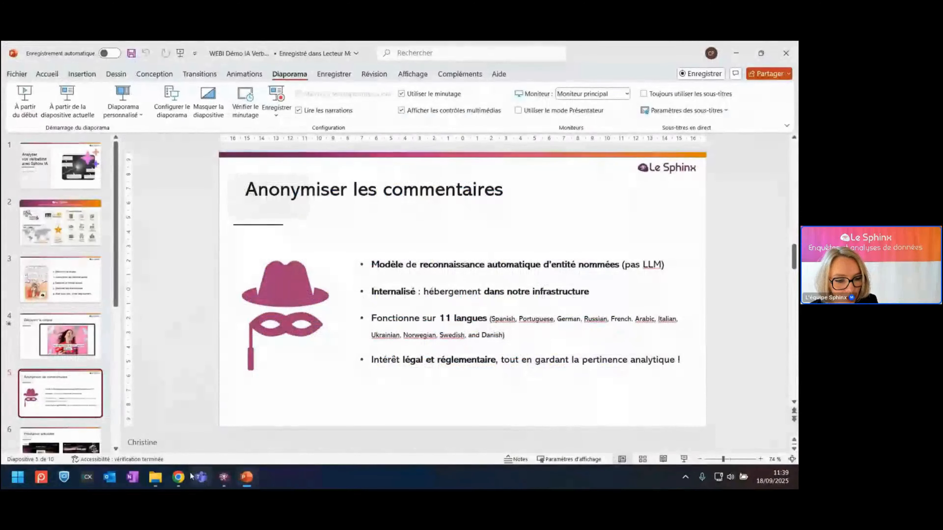
{"action": "mouse_move", "coordinate": [183, 479]}
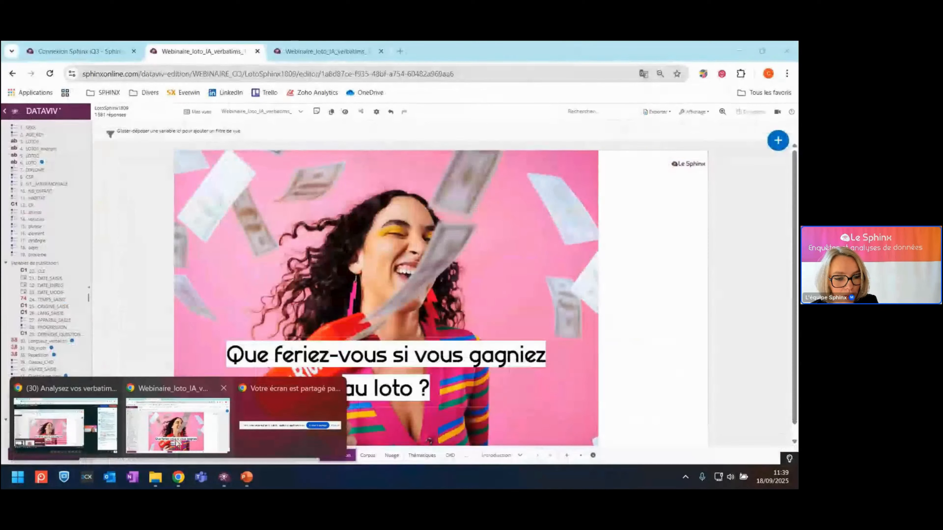
{"action": "left_click", "coordinate": [177, 444]}
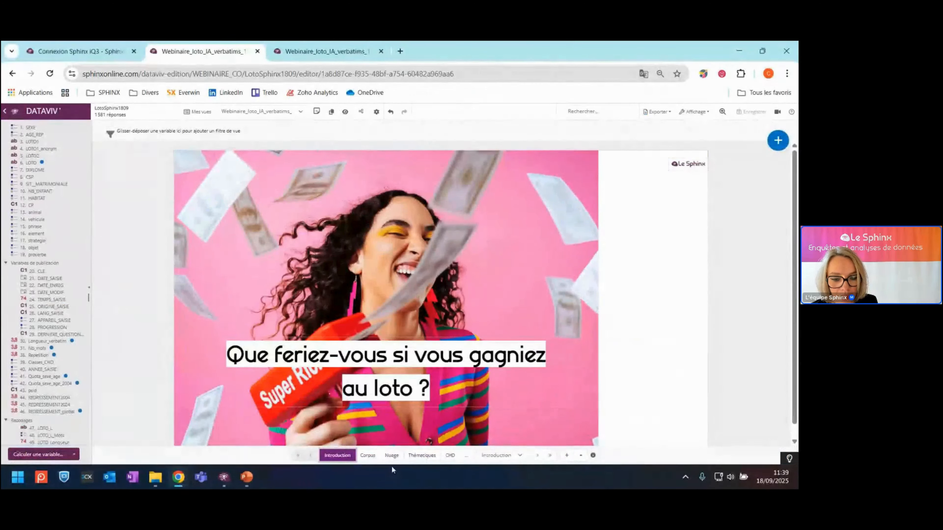
{"action": "left_click", "coordinate": [391, 456]}
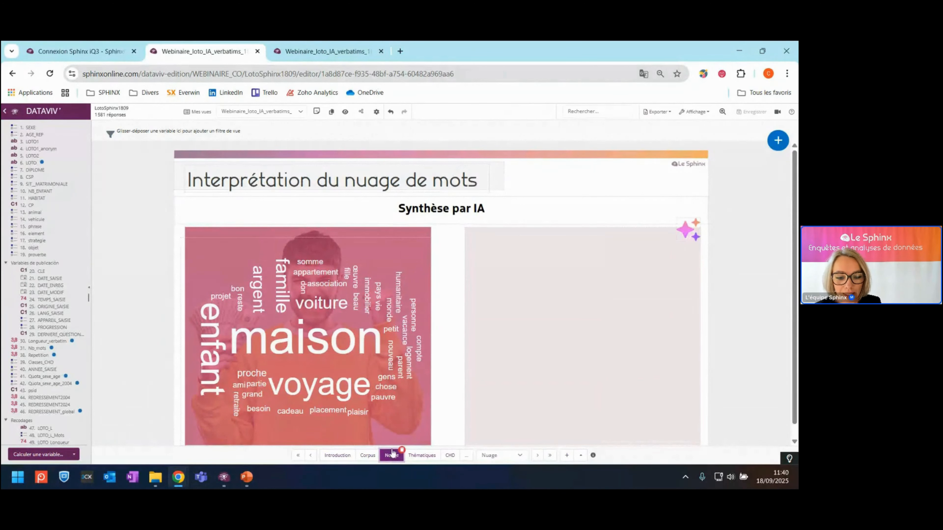
Step: Generate an AI interpretation of the LOTO word cloud after showing the study context, and copy the result into a text box
{"action": "mouse_move", "coordinate": [409, 364]}
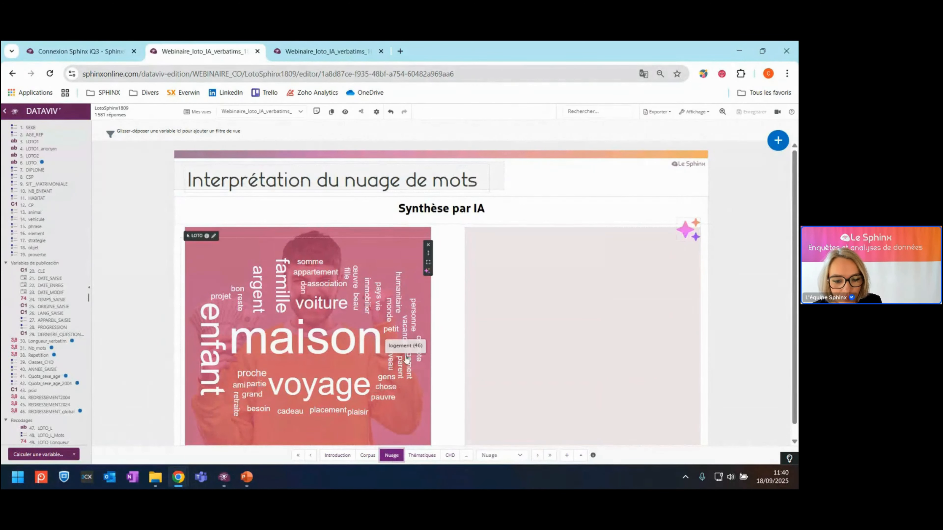
{"action": "left_click", "coordinate": [427, 271]}
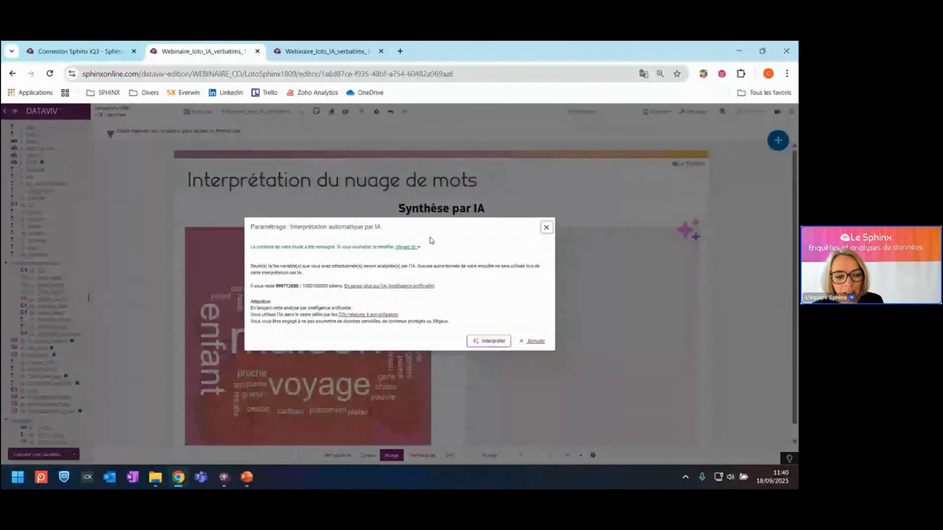
{"action": "left_click", "coordinate": [406, 247]}
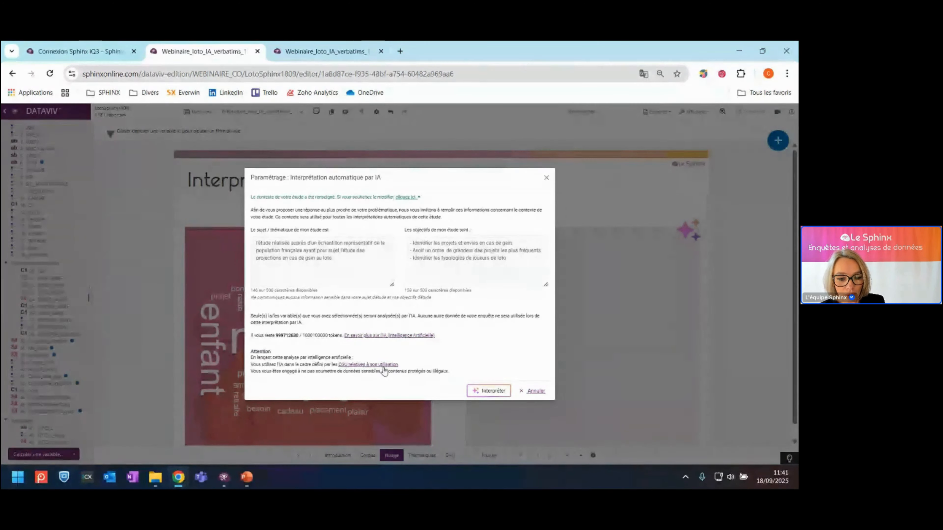
{"action": "left_click", "coordinate": [492, 391]}
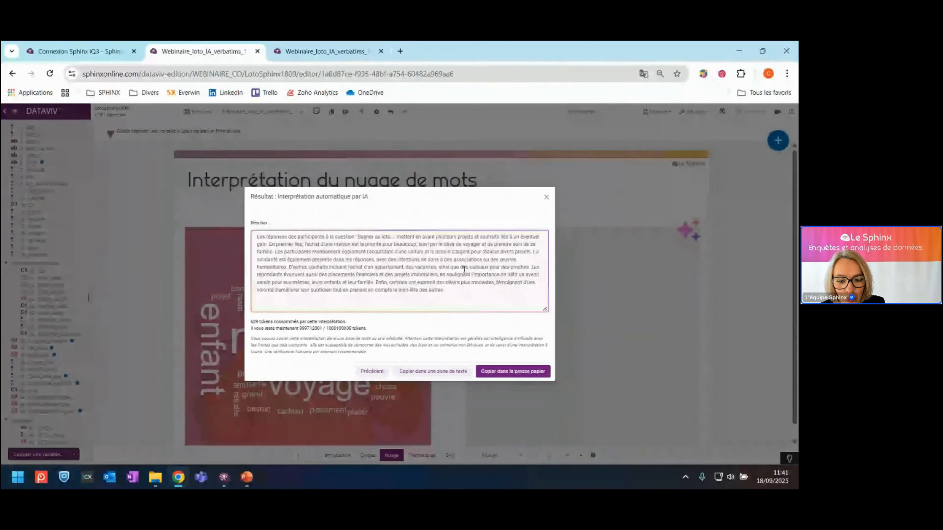
{"action": "left_click", "coordinate": [433, 372]}
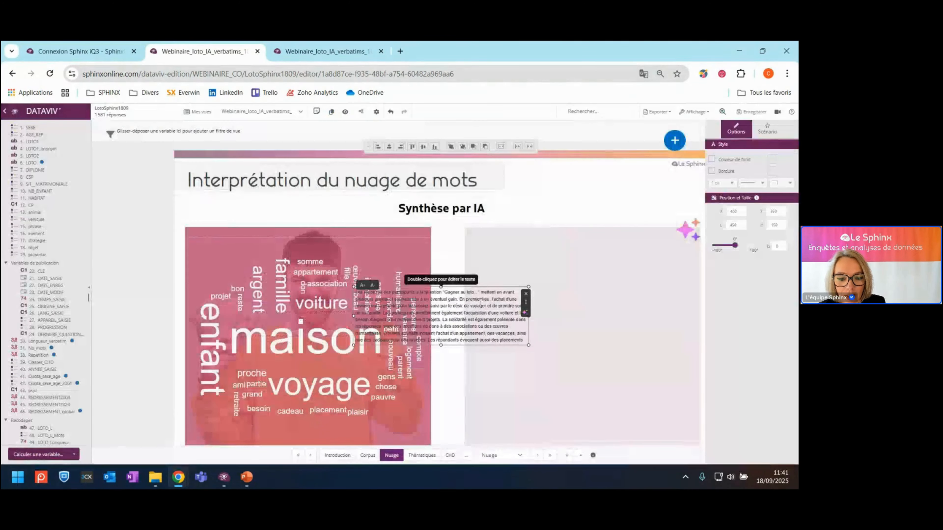
Step: Fit the interpretation text box onto the empty panel beside the word cloud, about 460 by 450, and enlarge its text
{"action": "left_click_drag", "start_coordinate": [464, 307], "coordinate": [594, 268]}
{"action": "left_click_drag", "start_coordinate": [571, 306], "coordinate": [560, 423]}
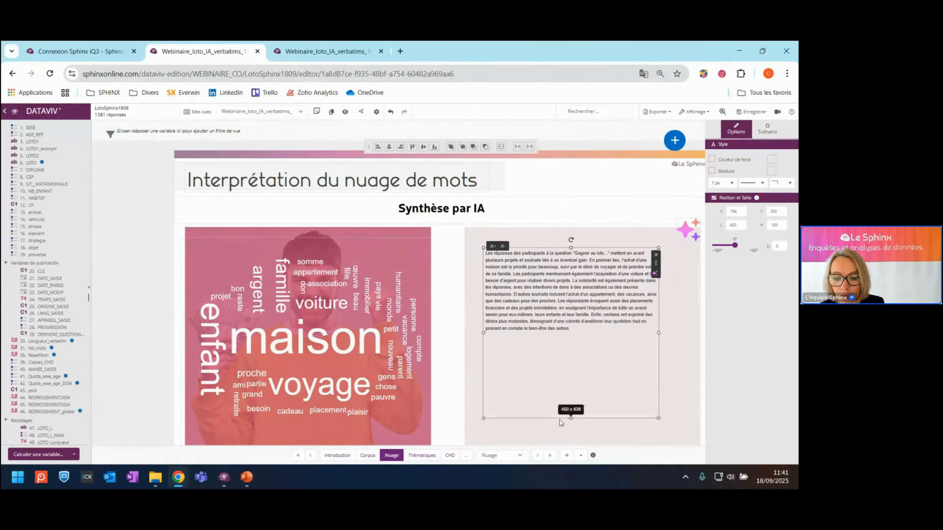
{"action": "left_click", "coordinate": [492, 246]}
{"action": "left_click", "coordinate": [493, 246]}
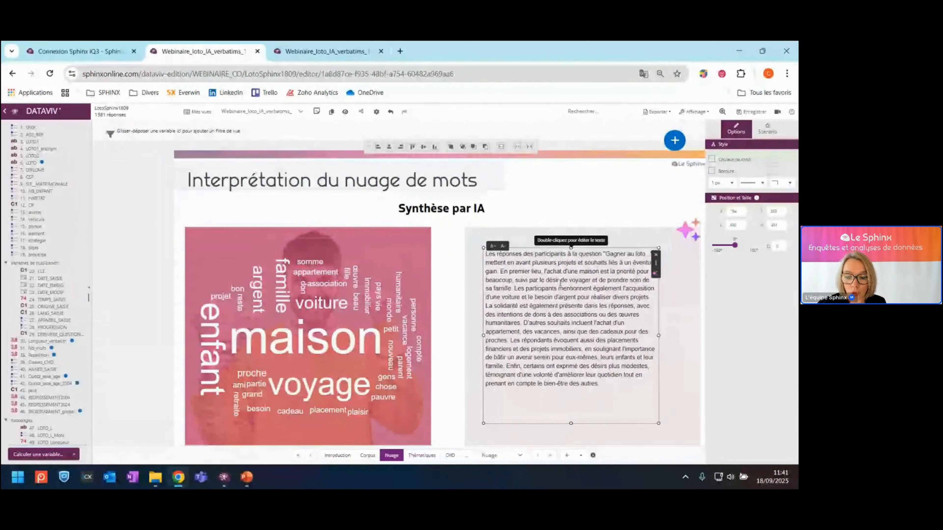
Step: Split the interpretation text before "D'autres souhaits" into two paragraphs separated by a blank line
{"action": "double_click", "coordinate": [529, 322]}
{"action": "double_click", "coordinate": [525, 323]}
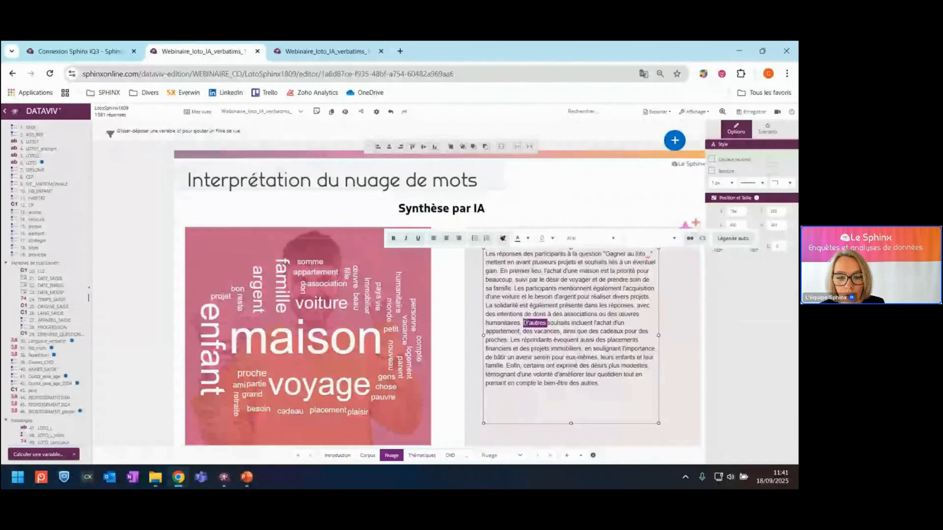
{"action": "left_click", "coordinate": [524, 322]}
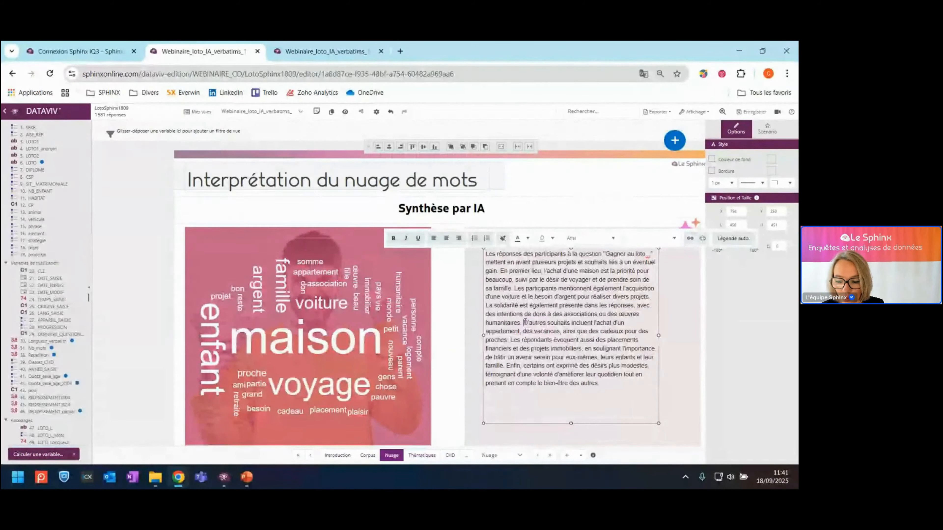
{"action": "key", "text": "Return"}
{"action": "key", "text": "Return"}
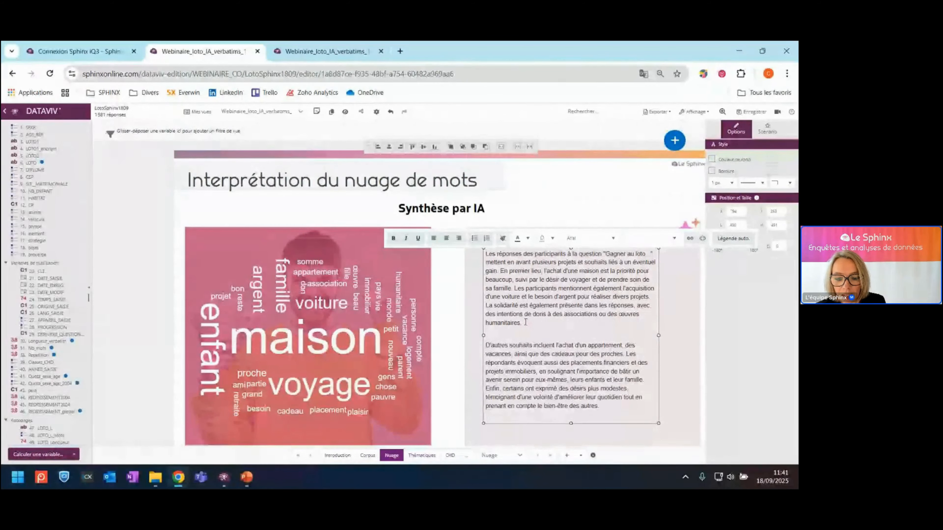
{"action": "left_click", "coordinate": [667, 328]}
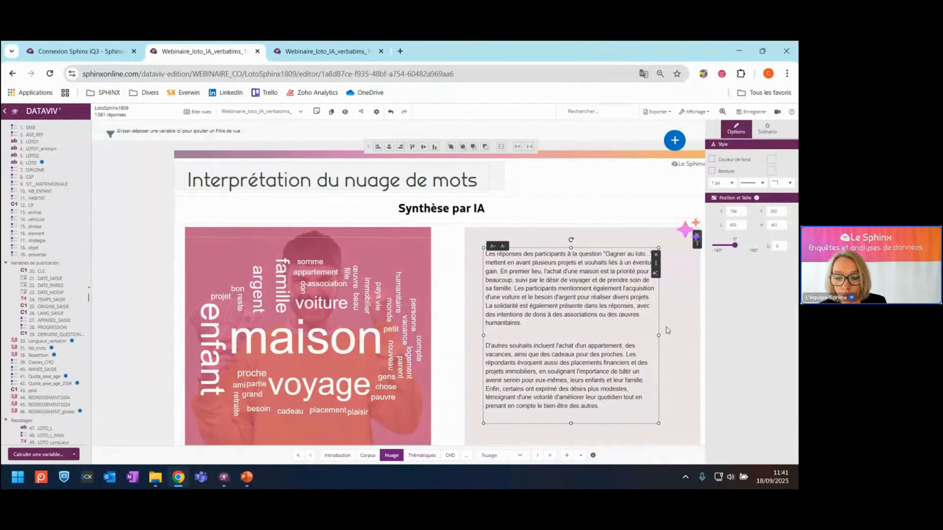
Step: Add a new line reading "sdgsgsfg" at the end of the interpretation text
{"action": "double_click", "coordinate": [603, 408]}
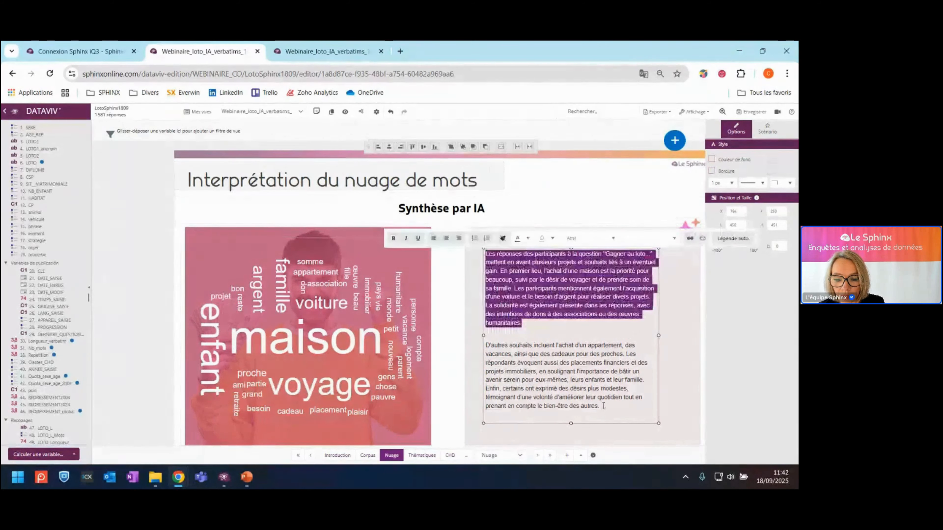
{"action": "left_click", "coordinate": [603, 407]}
{"action": "left_click_drag", "start_coordinate": [604, 405], "coordinate": [602, 400]}
{"action": "left_click", "coordinate": [602, 405]}
{"action": "key", "text": "Return"}
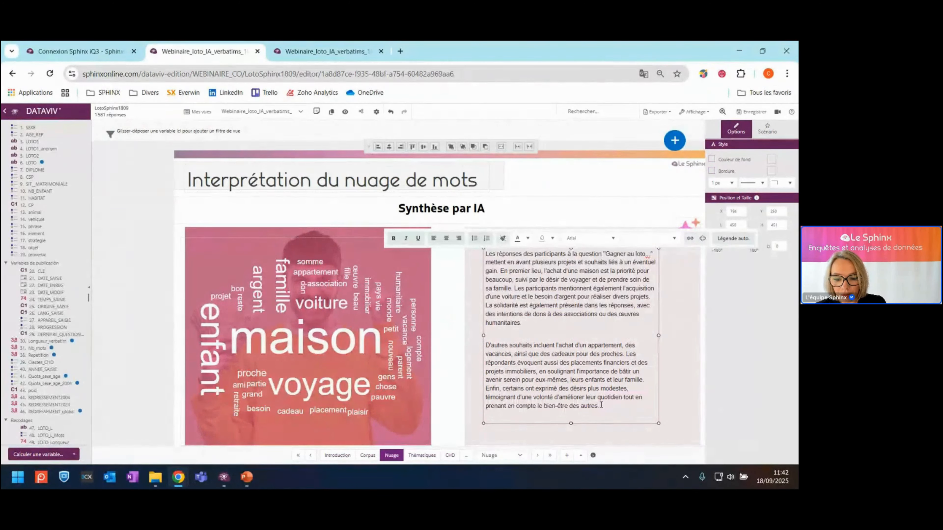
{"action": "type", "text": "sdgsgsfg"}
{"action": "left_click", "coordinate": [684, 354]}
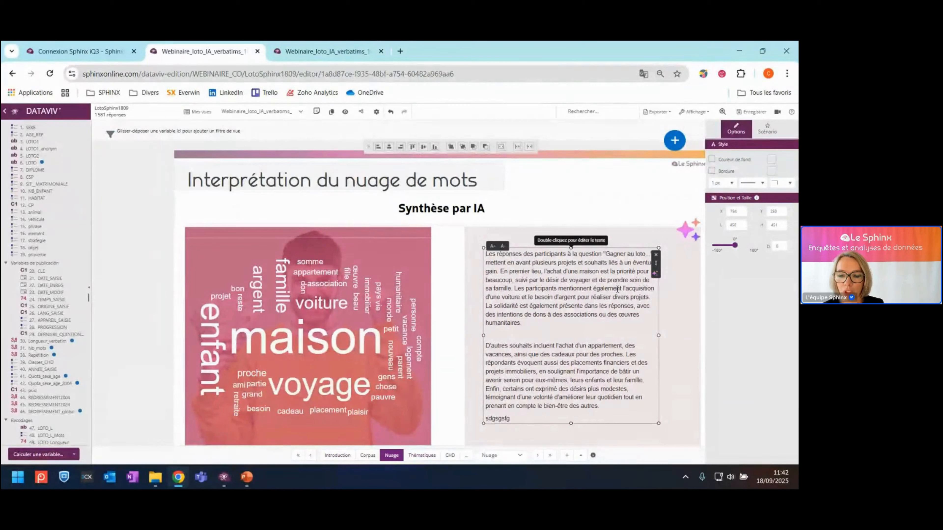
Step: Replace the interpretation text with an AI-proposed rewording and widen its text box across the panel
{"action": "left_click", "coordinate": [655, 274]}
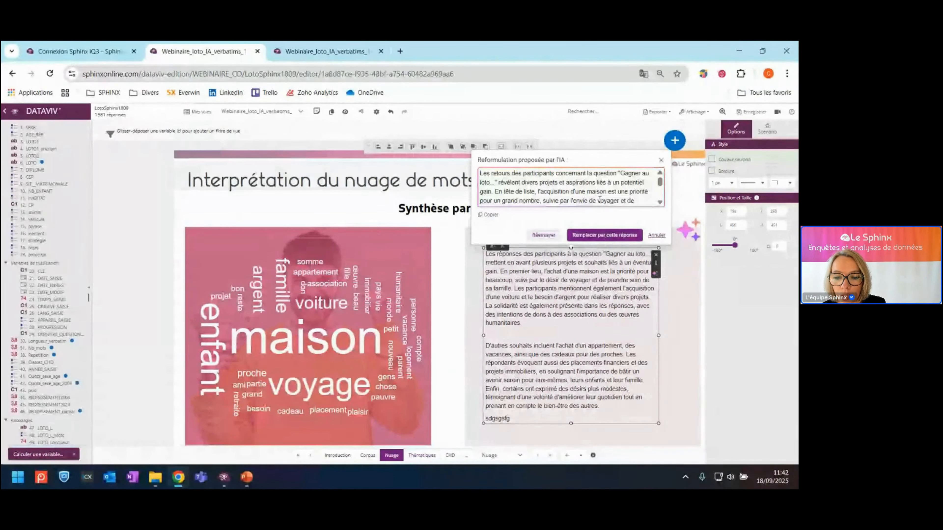
{"action": "scroll", "coordinate": [599, 200], "scroll_direction": "down", "scroll_amount": 6}
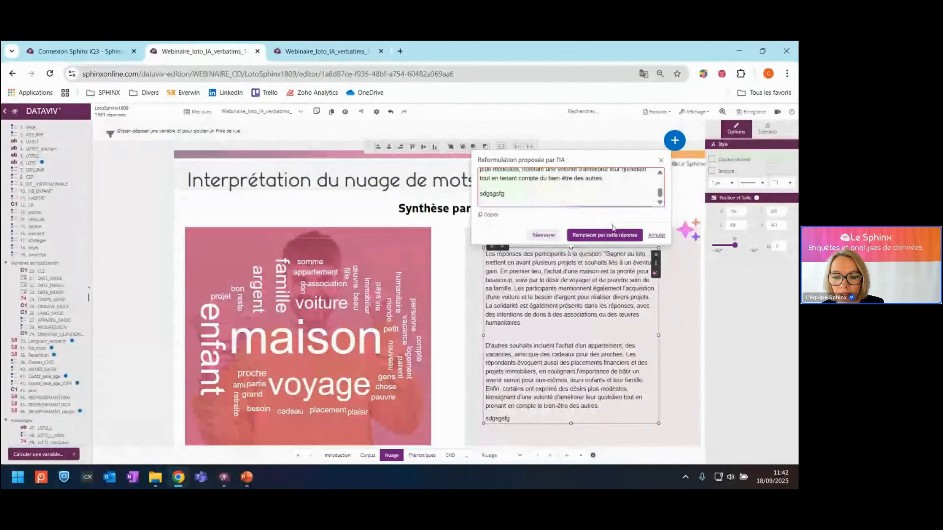
{"action": "left_click", "coordinate": [609, 234]}
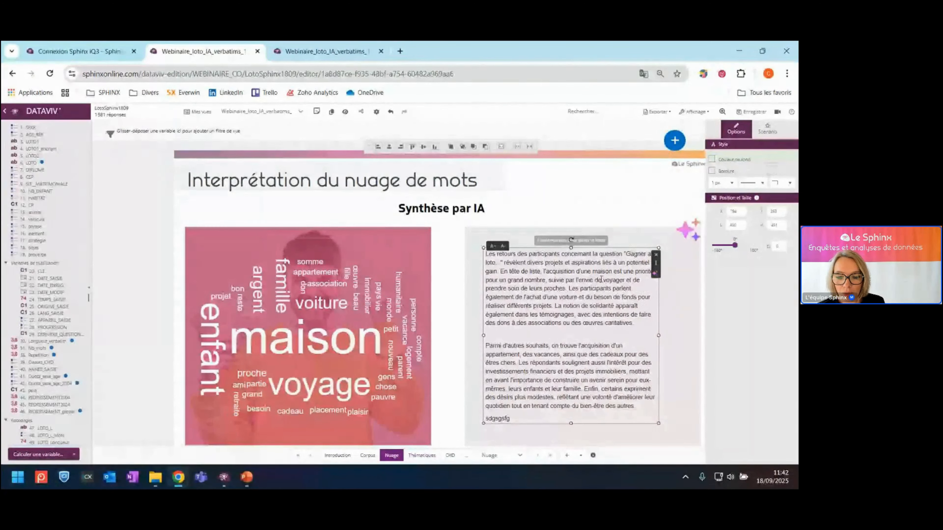
{"action": "left_click_drag", "start_coordinate": [659, 335], "coordinate": [690, 344]}
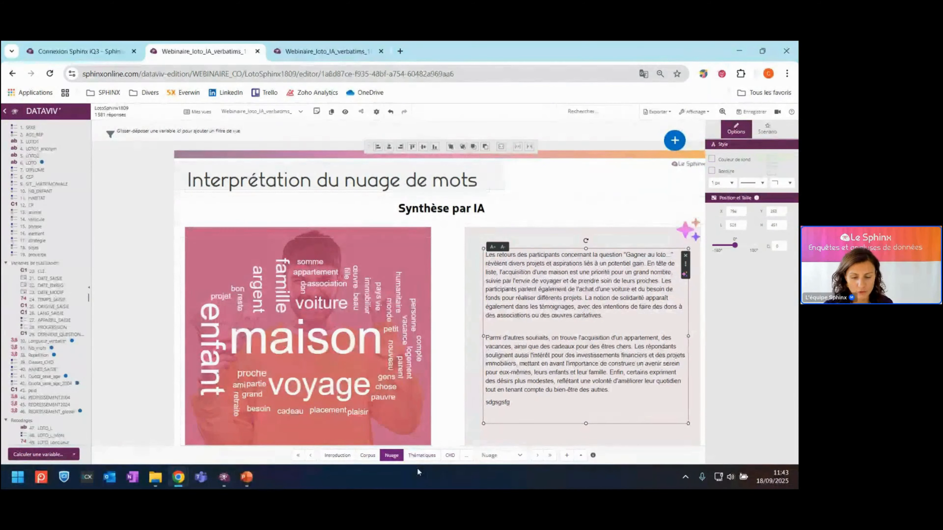
Step: Open the Thématiques page of the report
{"action": "mouse_move", "coordinate": [426, 464]}
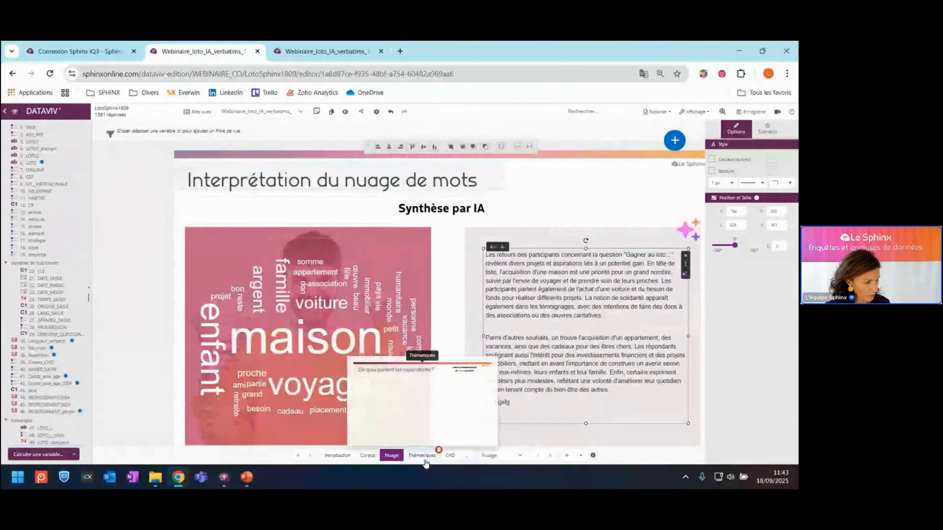
{"action": "left_click", "coordinate": [425, 461]}
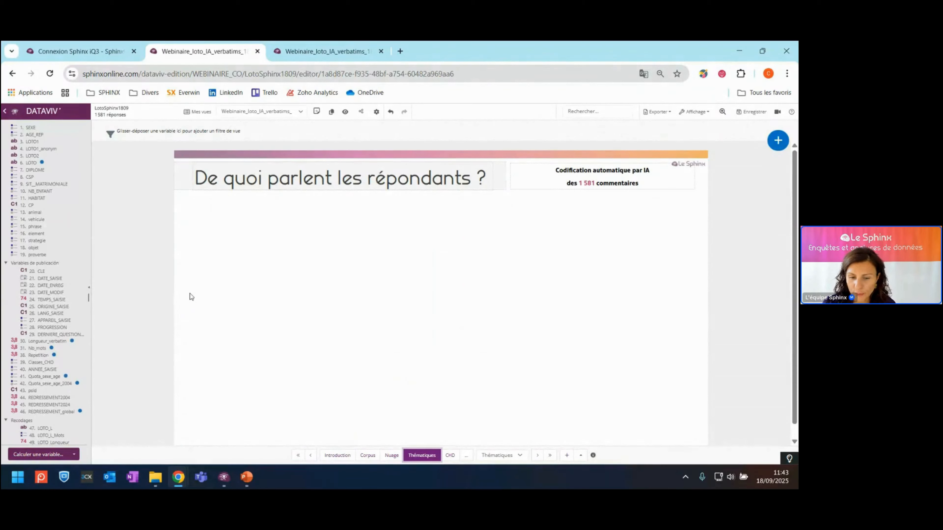
Step: Add a Codification de verbatim analysis to the Thématiques page, using LOTO1 as the text variable
{"action": "left_click", "coordinate": [779, 141]}
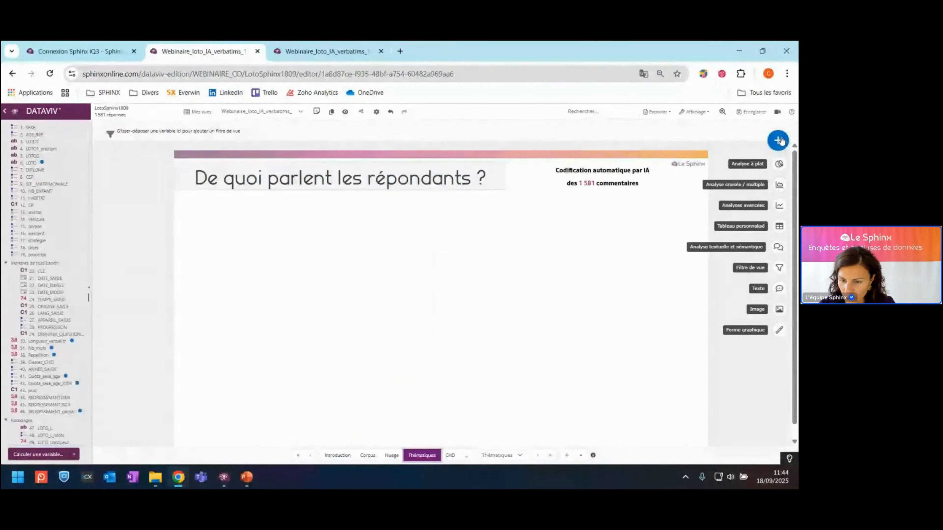
{"action": "left_click", "coordinate": [779, 248]}
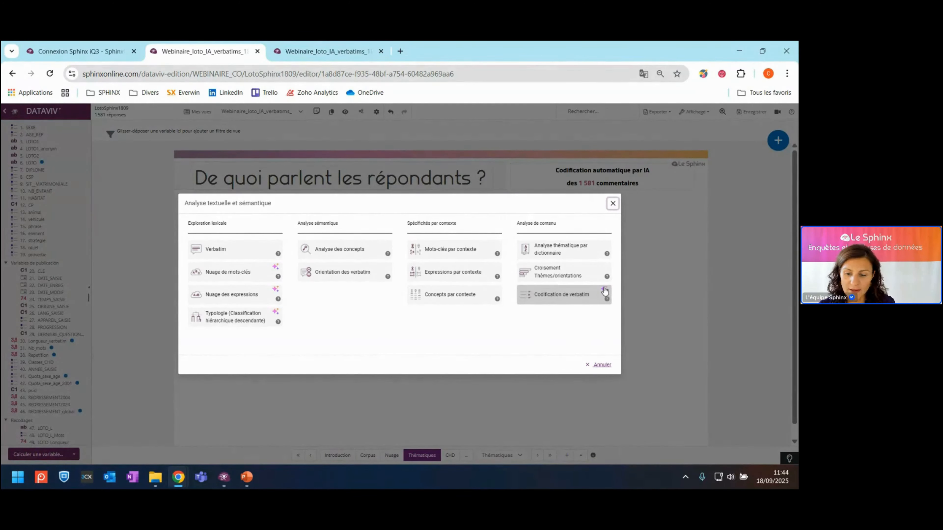
{"action": "left_click", "coordinate": [569, 300]}
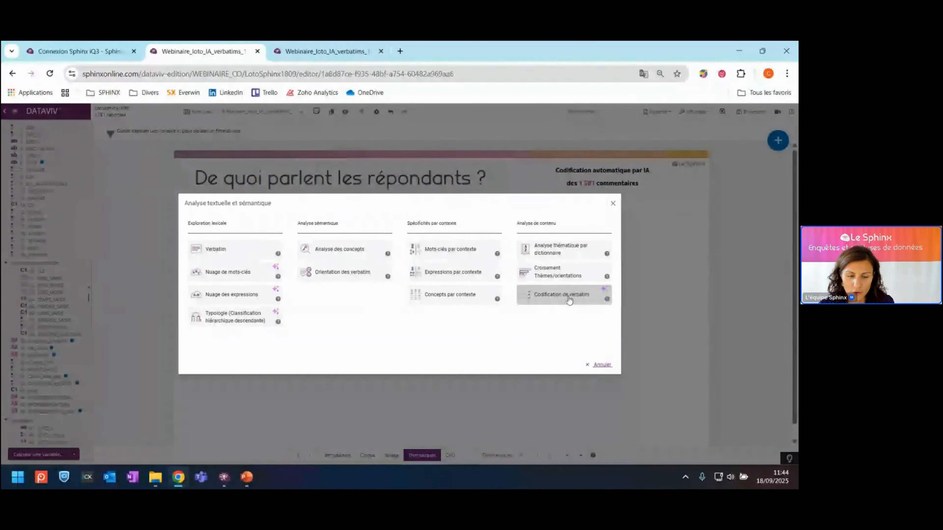
{"action": "left_click", "coordinate": [320, 255]}
{"action": "left_click", "coordinate": [322, 277]}
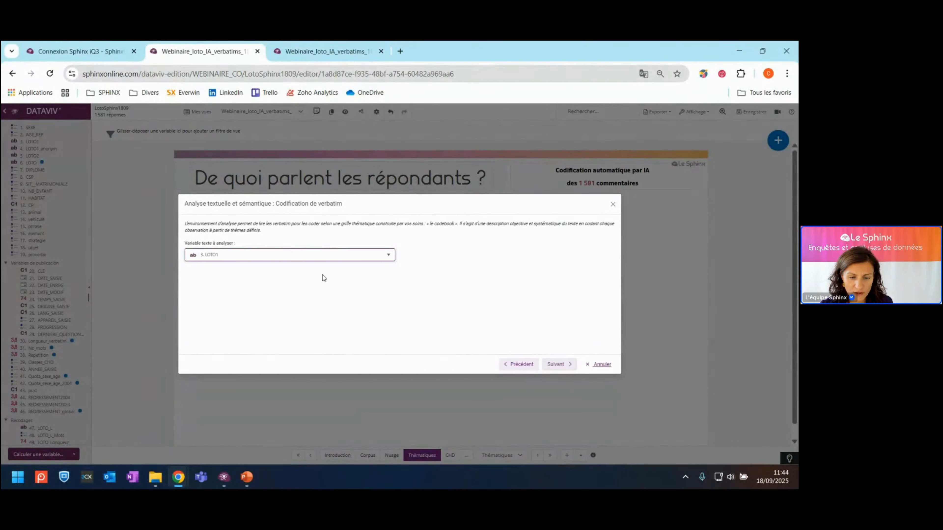
{"action": "left_click", "coordinate": [557, 364]}
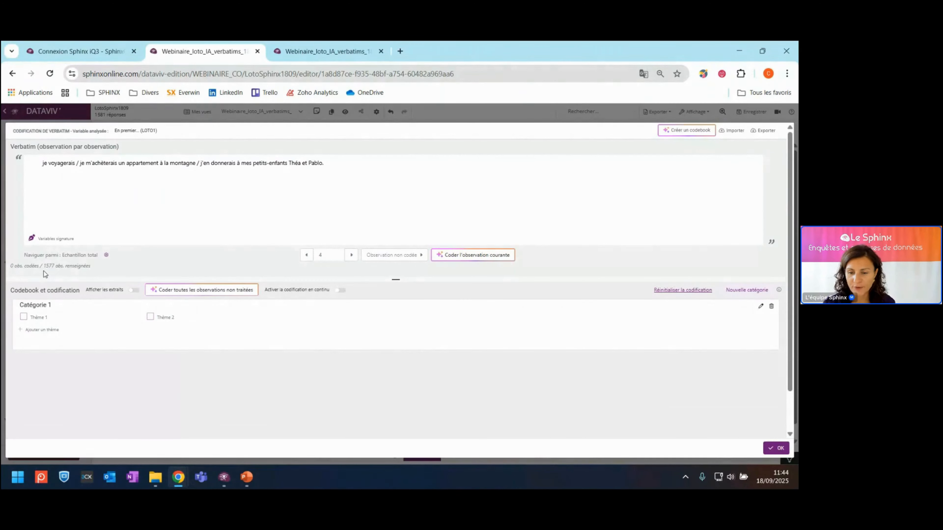
Step: Generate an AI codebook for LOTO1 with the number of categories limited to between 3 and 5, replacing the existing coding
{"action": "left_click", "coordinate": [690, 130]}
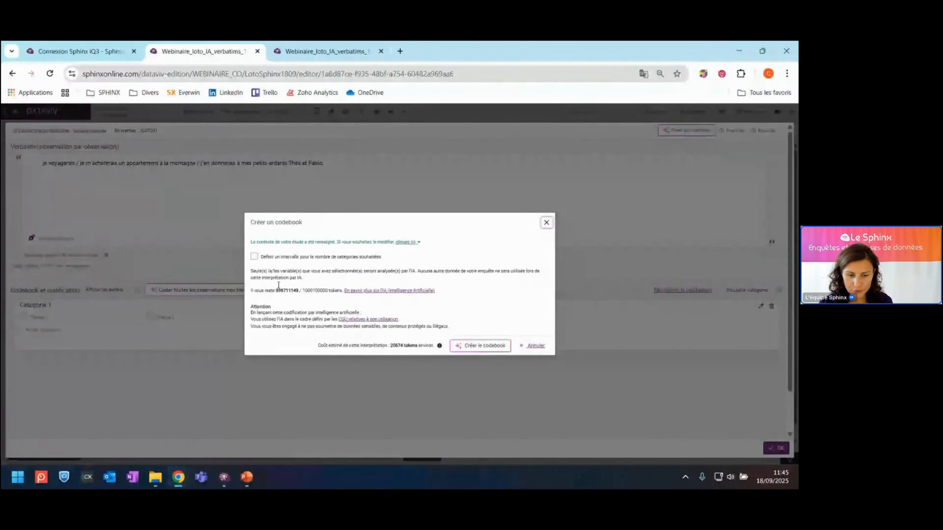
{"action": "left_click", "coordinate": [407, 242]}
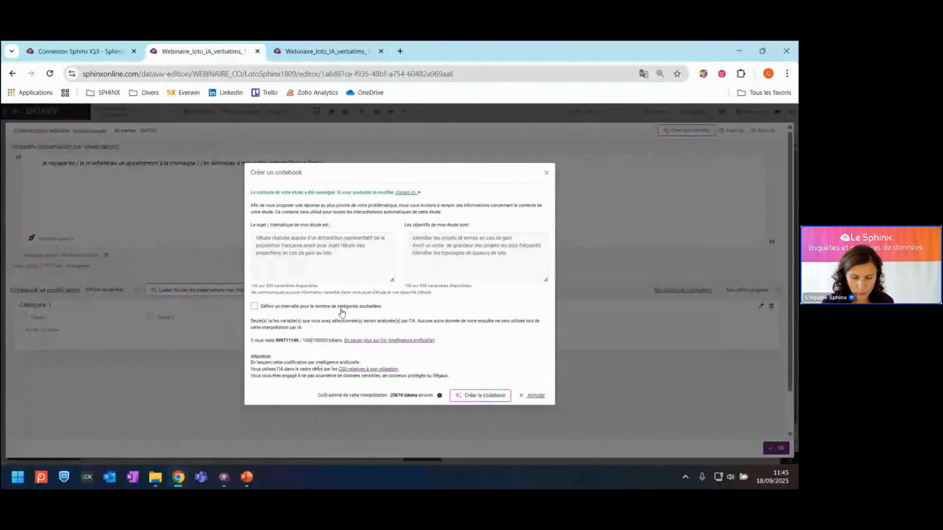
{"action": "left_click", "coordinate": [254, 306]}
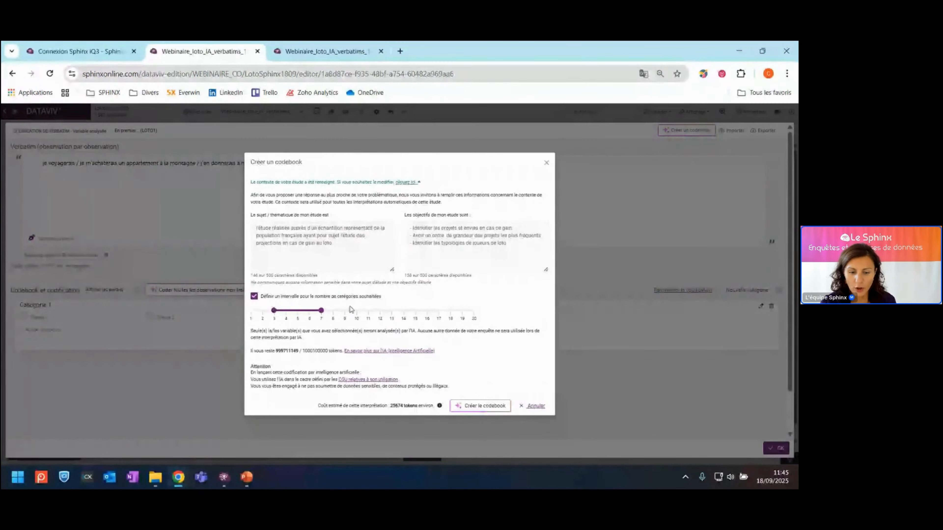
{"action": "left_click_drag", "start_coordinate": [321, 310], "coordinate": [297, 310]}
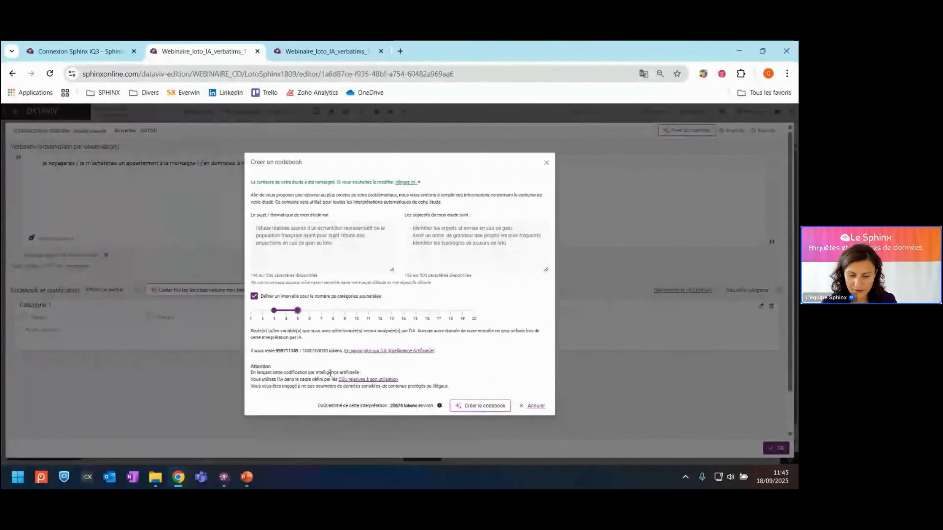
{"action": "left_click", "coordinate": [474, 406]}
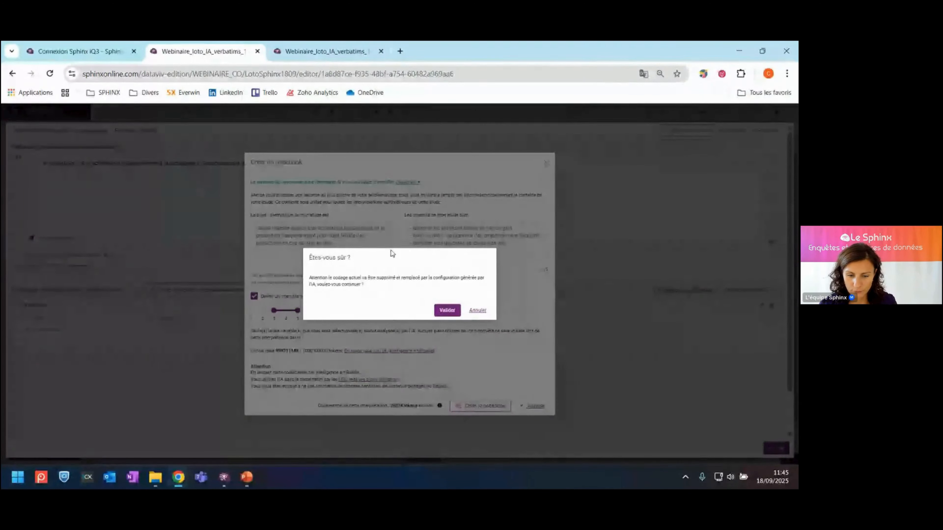
{"action": "left_click", "coordinate": [445, 311]}
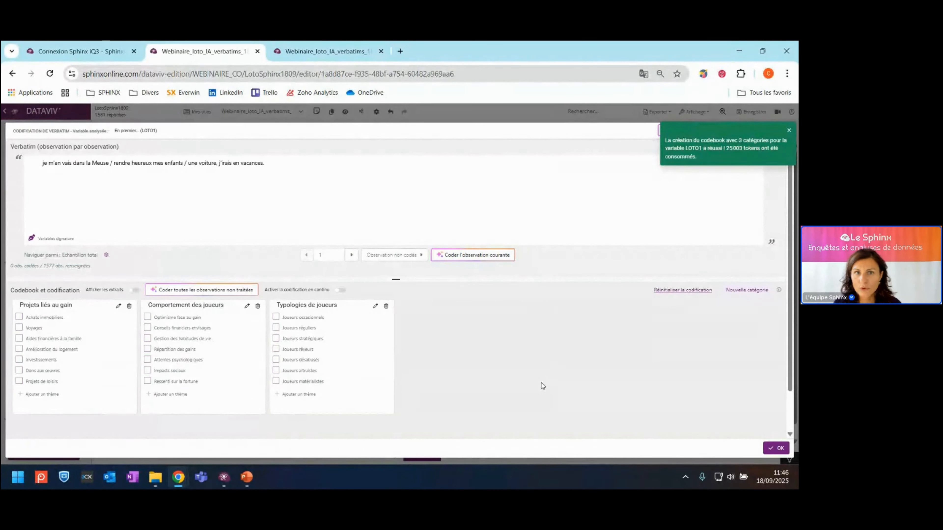
{"action": "left_click", "coordinate": [788, 129]}
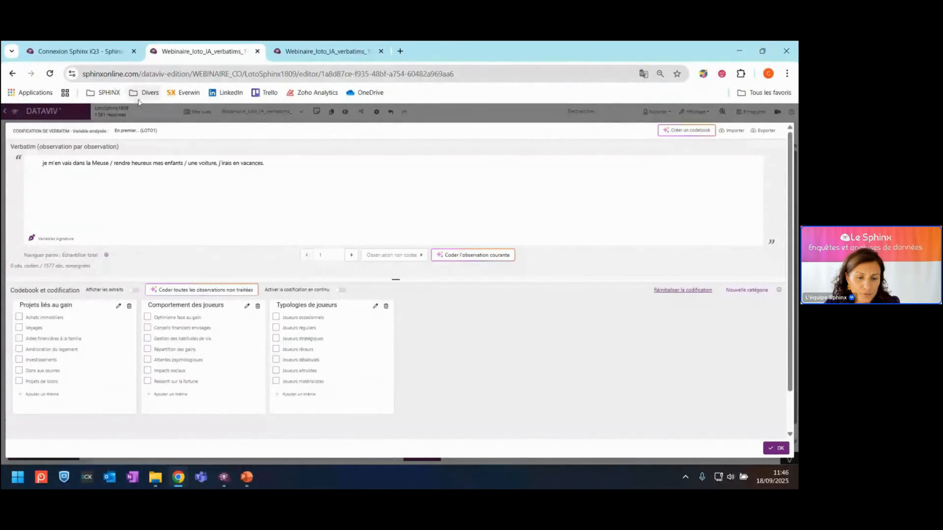
Step: Manually code the first comment with Achats immobiliers, Impacts sociaux, Conseils financiers envisagés and Joueurs stratégiques
{"action": "left_click", "coordinate": [19, 316]}
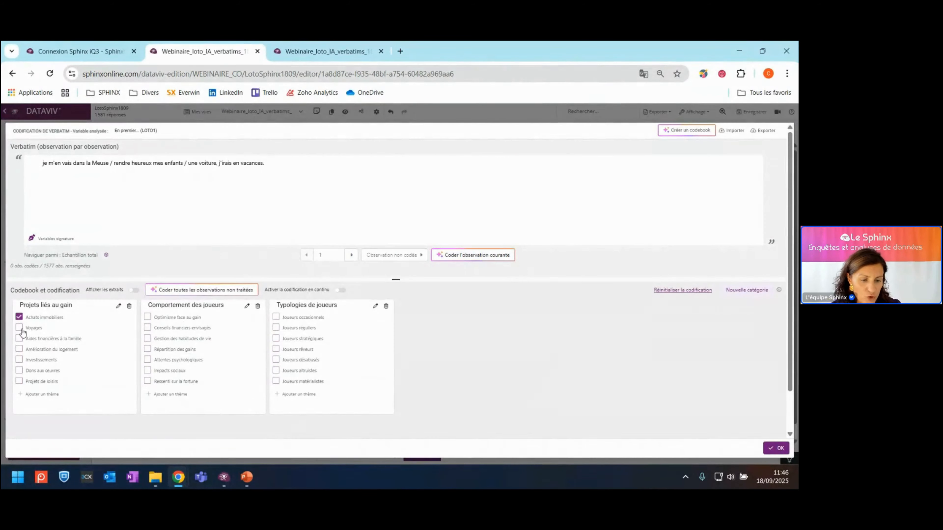
{"action": "left_click", "coordinate": [164, 370]}
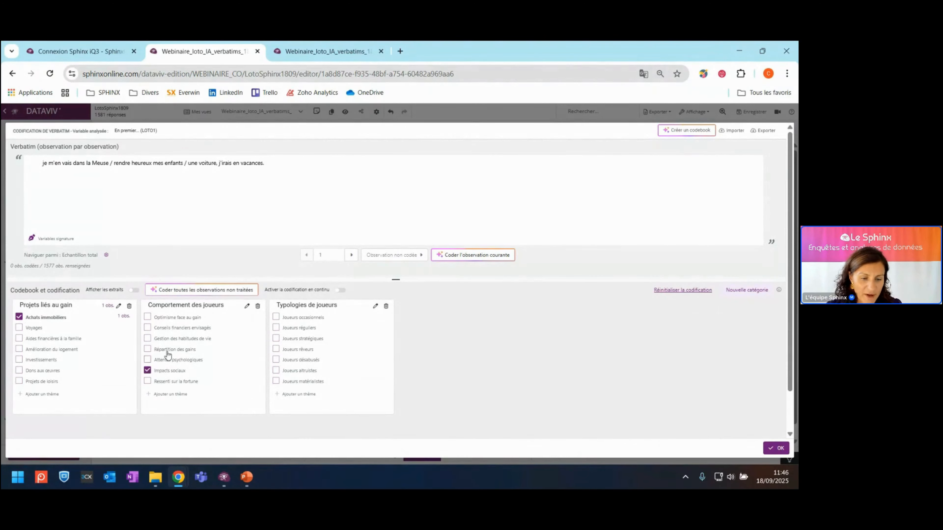
{"action": "left_click", "coordinate": [166, 328]}
{"action": "left_click", "coordinate": [314, 338]}
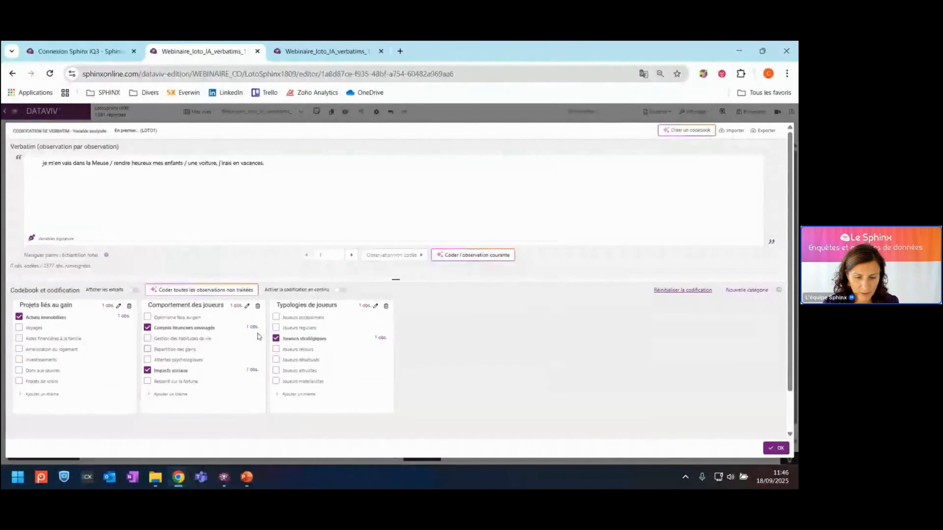
Step: Remove all manually assigned themes from the first comment
{"action": "left_click", "coordinate": [275, 338]}
{"action": "left_click", "coordinate": [147, 370]}
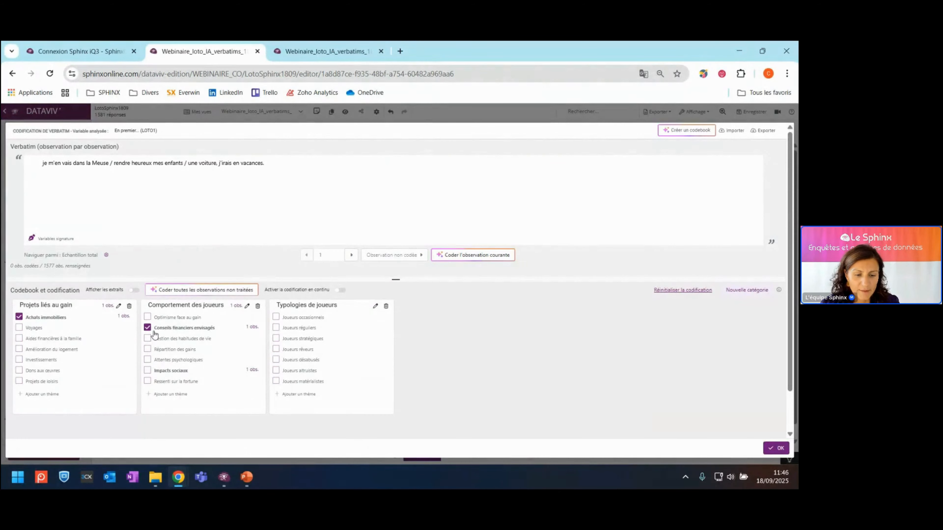
{"action": "left_click", "coordinate": [147, 327]}
{"action": "left_click", "coordinate": [20, 317]}
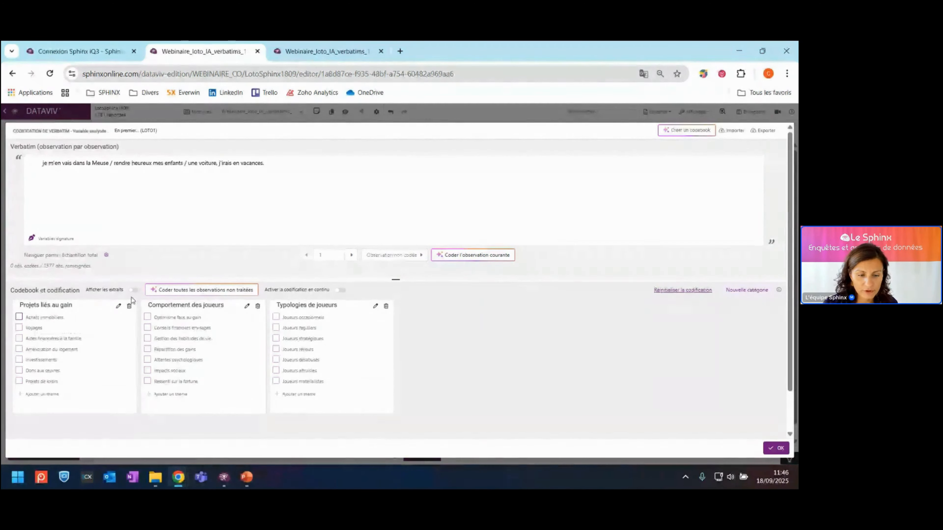
Step: Review the study context and launch AI coding of all untreated observations with the codebook
{"action": "left_click", "coordinate": [217, 291]}
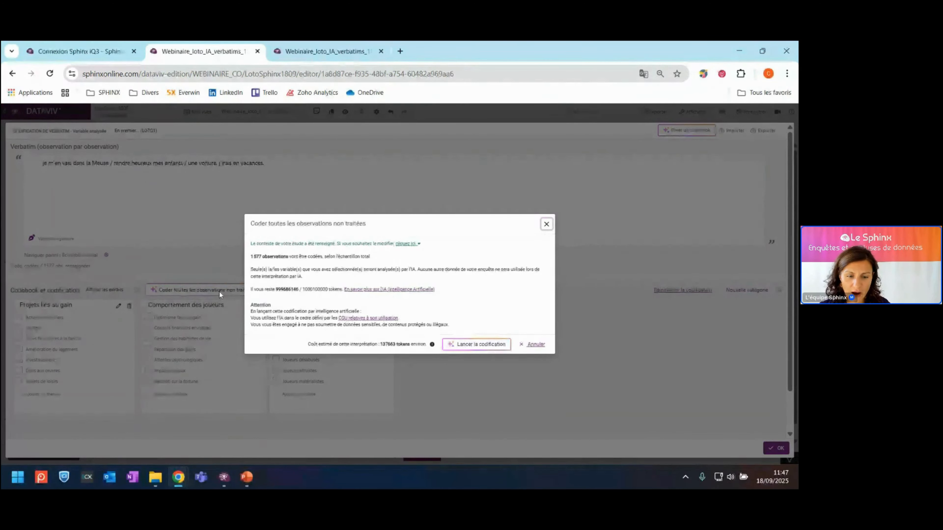
{"action": "left_click", "coordinate": [408, 244]}
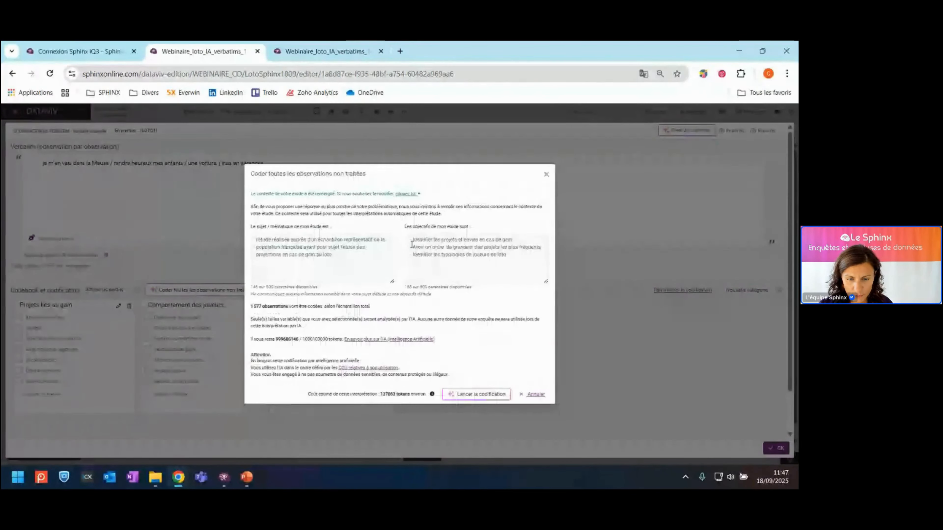
{"action": "left_click", "coordinate": [415, 196]}
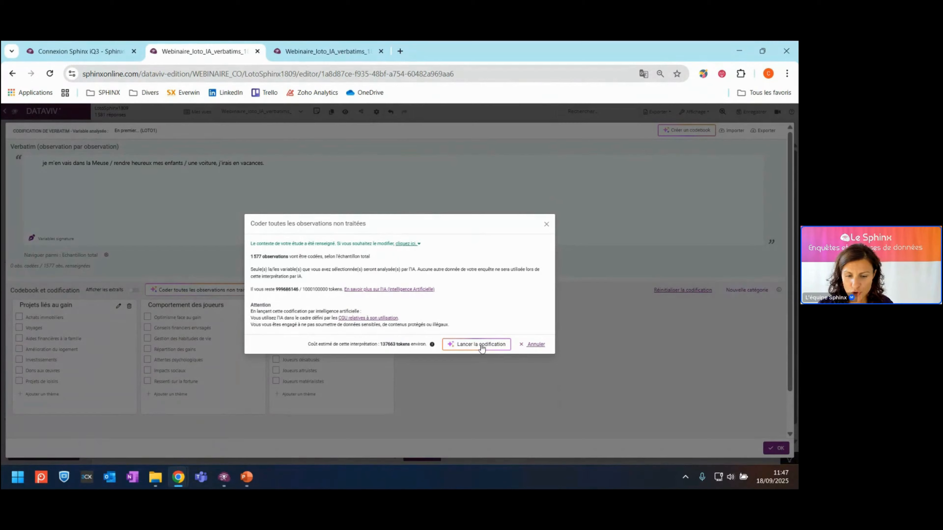
{"action": "left_click", "coordinate": [481, 346]}
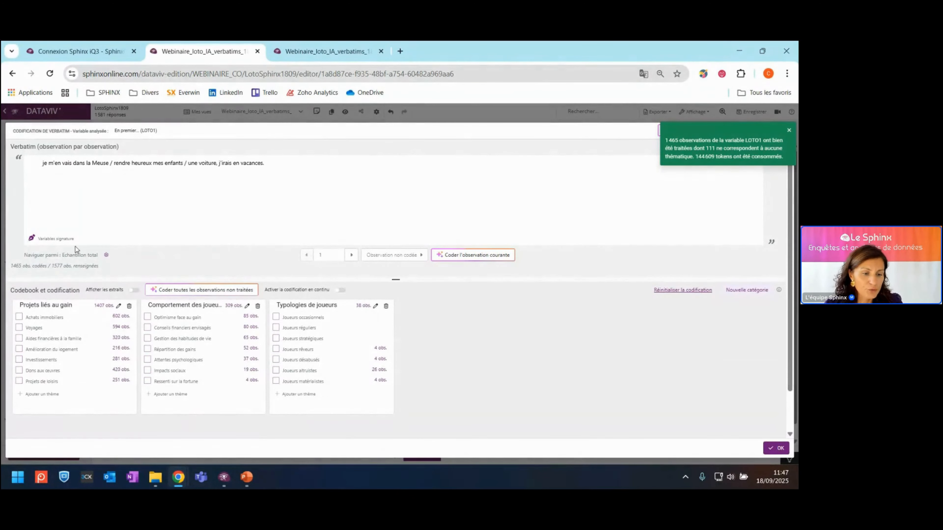
Step: Restrict the browsed comments to respondents whose CSP is Retraités and go to the next comment to check its coding
{"action": "left_click", "coordinate": [106, 255]}
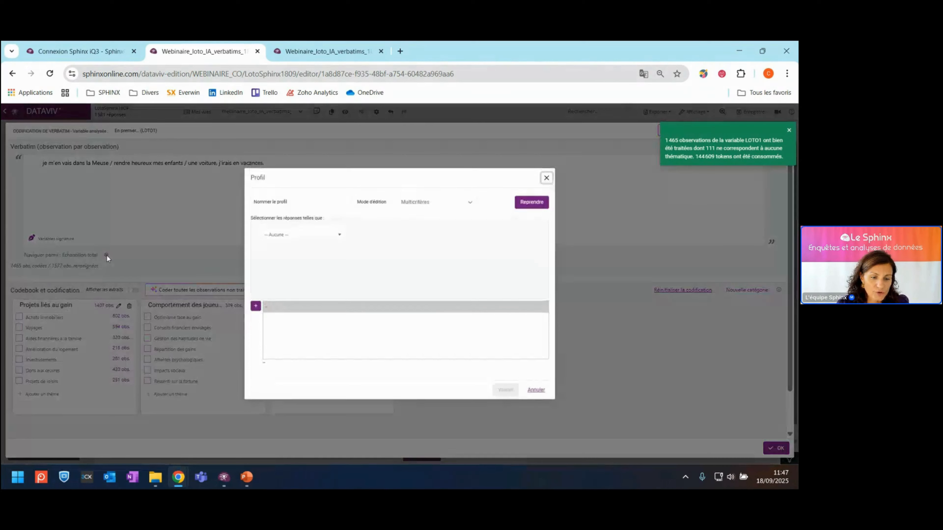
{"action": "left_click", "coordinate": [340, 235]}
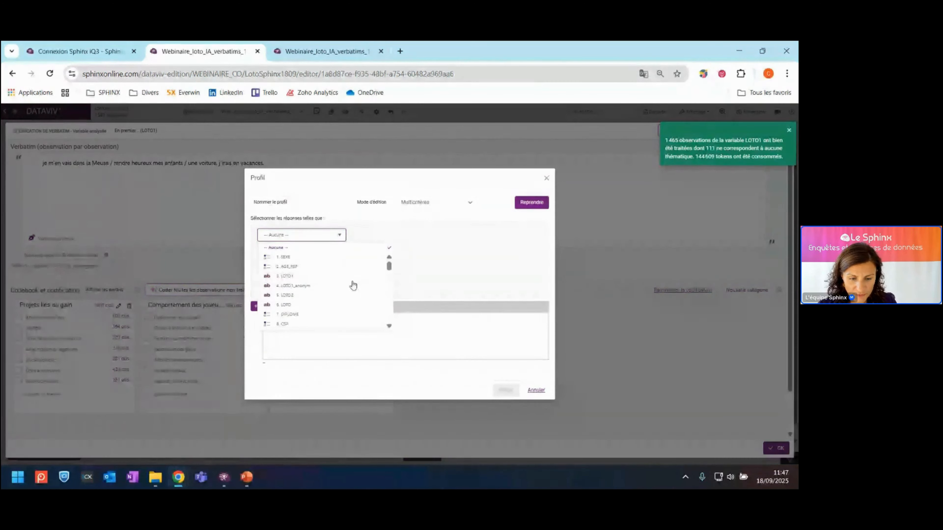
{"action": "left_click", "coordinate": [331, 324]}
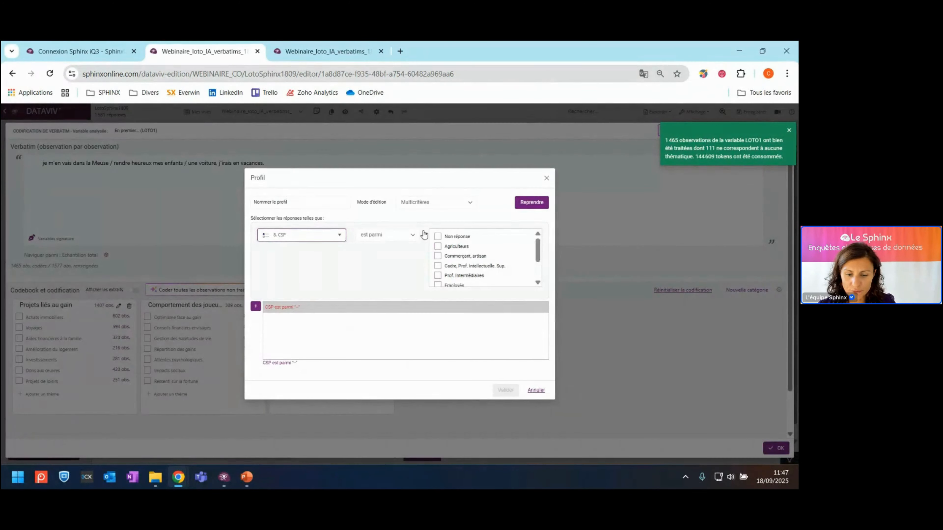
{"action": "scroll", "coordinate": [493, 238], "scroll_direction": "down", "scroll_amount": 1}
{"action": "left_click", "coordinate": [437, 268]}
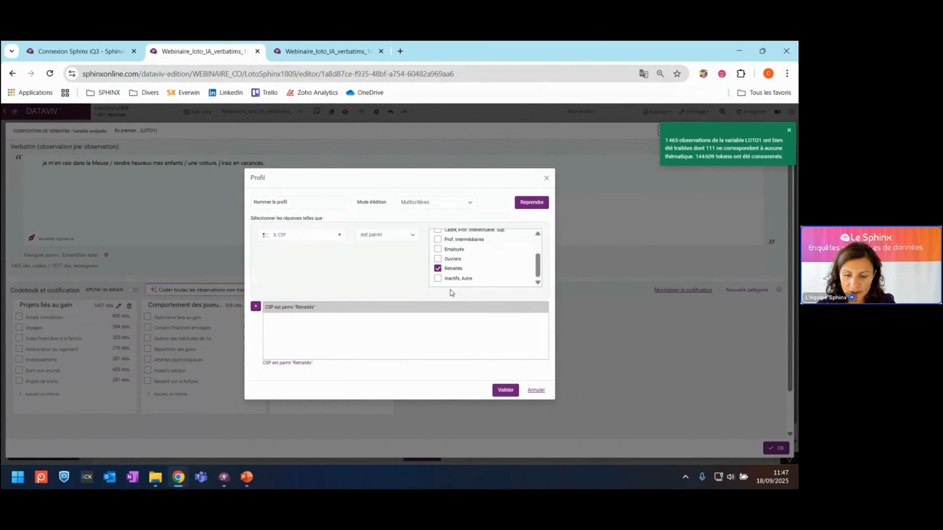
{"action": "left_click", "coordinate": [505, 390]}
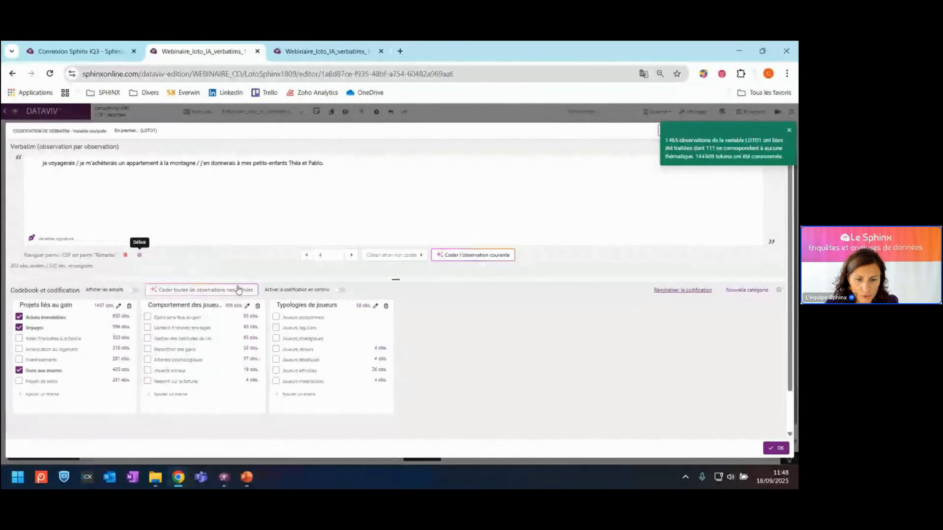
{"action": "left_click", "coordinate": [351, 254]}
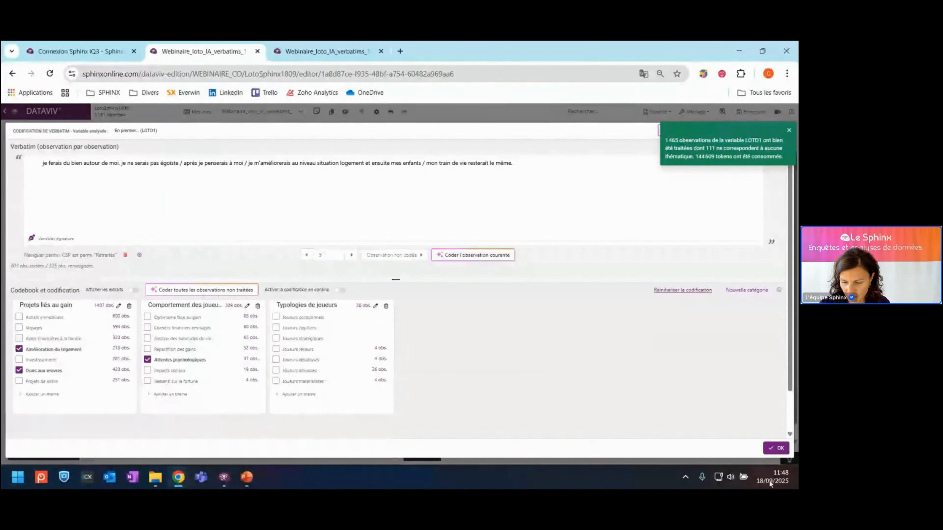
Step: Validate the coding to place its results table on the page, enlarge the table and shift it up just under the title
{"action": "left_click", "coordinate": [781, 450]}
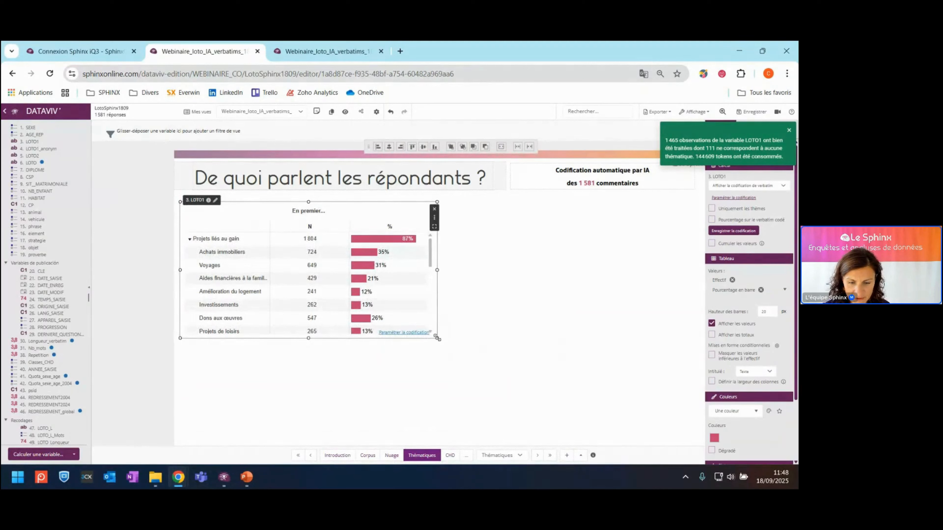
{"action": "left_click_drag", "start_coordinate": [437, 338], "coordinate": [578, 449]}
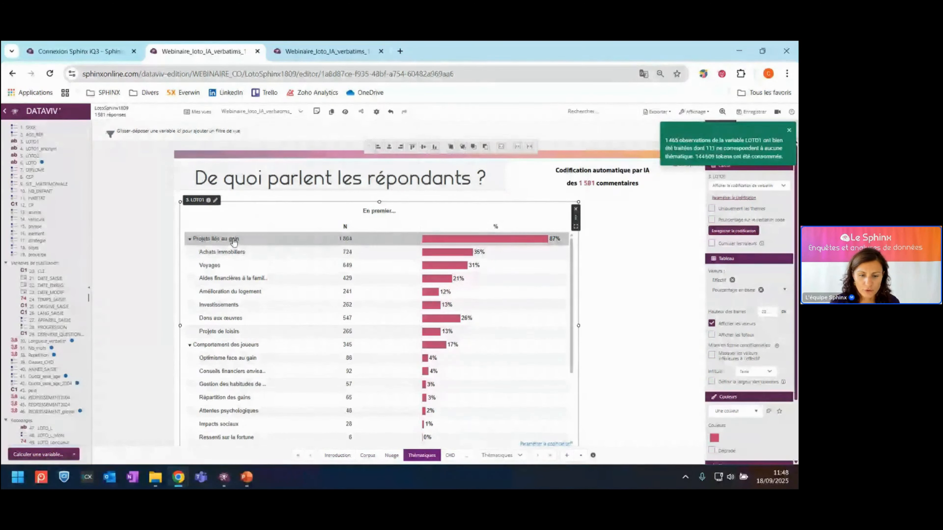
{"action": "left_click", "coordinate": [788, 128]}
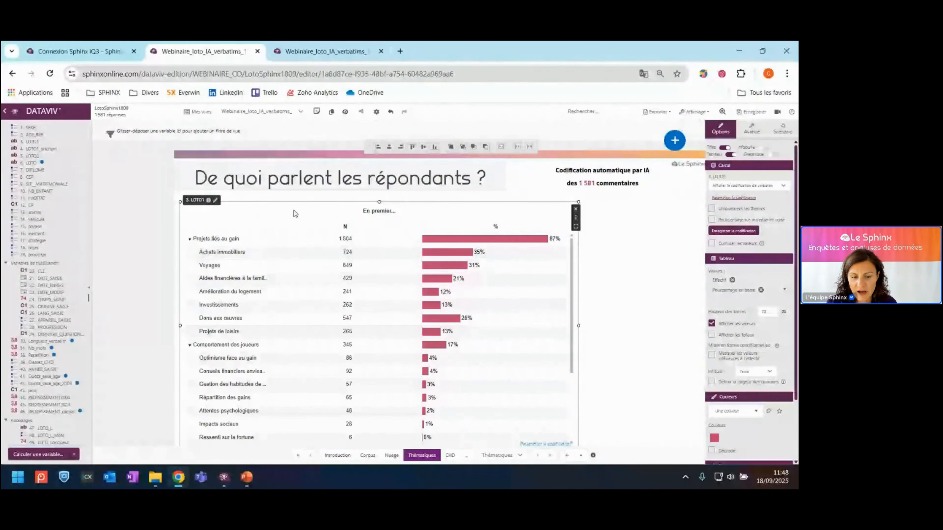
{"action": "left_click_drag", "start_coordinate": [293, 212], "coordinate": [294, 200]}
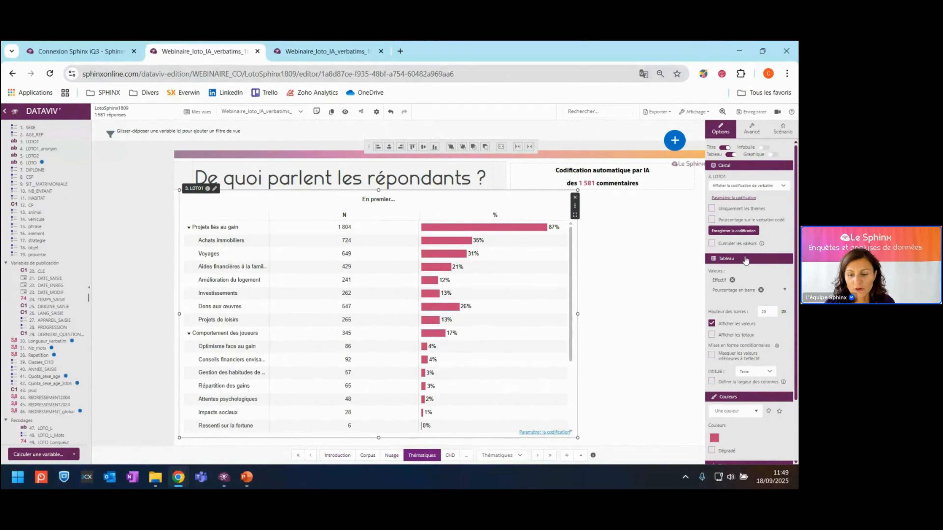
{"action": "left_click", "coordinate": [629, 332]}
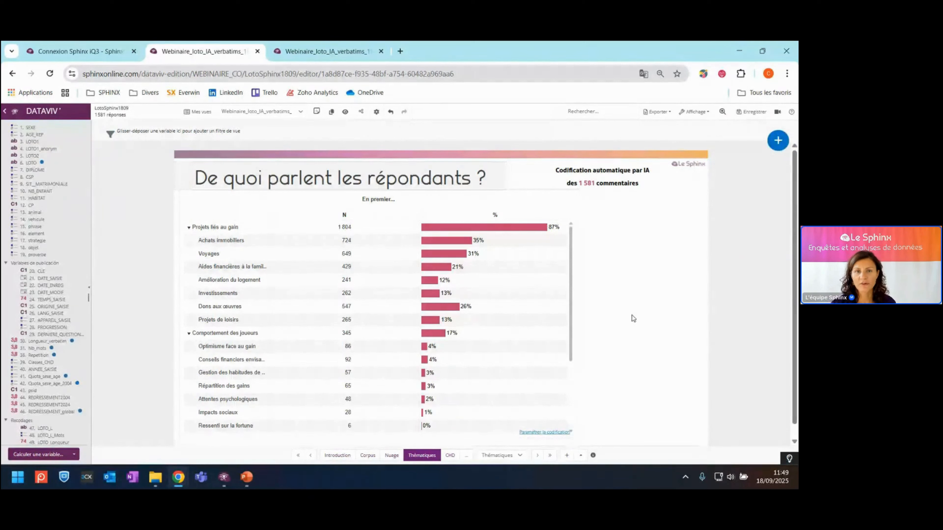